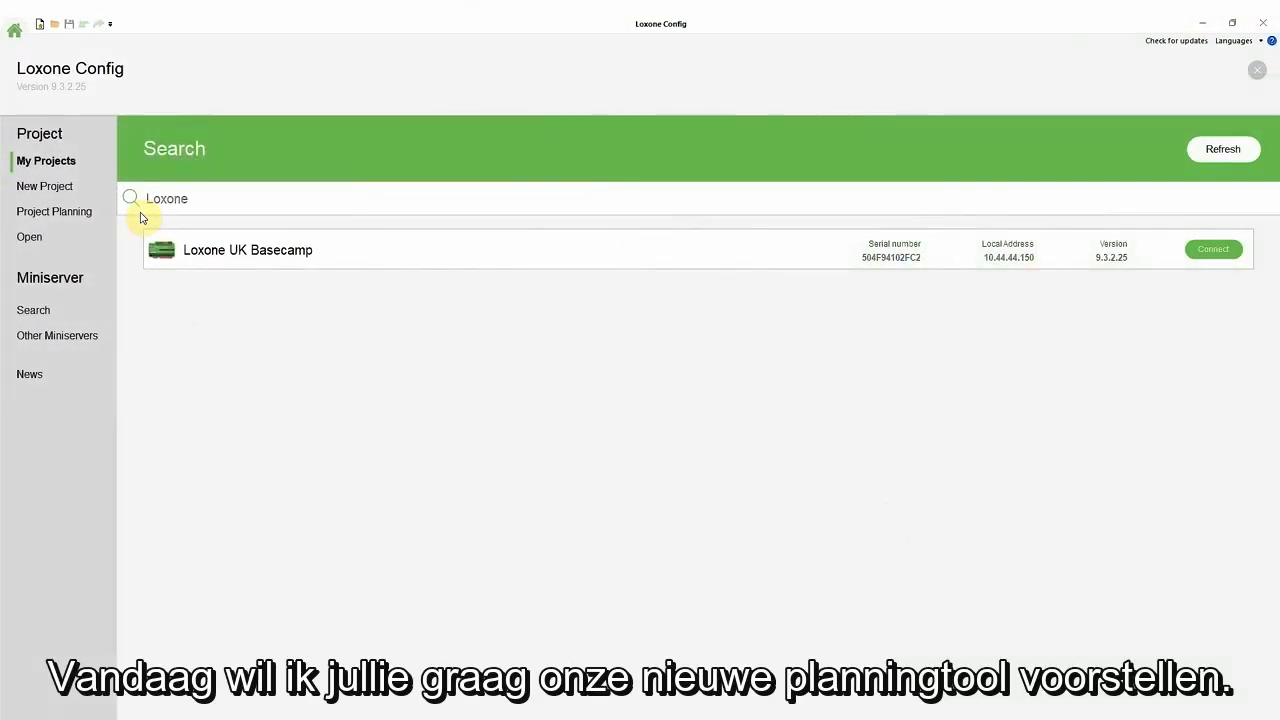
- Open the Project Planning tool from the left sidebar for a new smart home plan
left_click(69, 214)
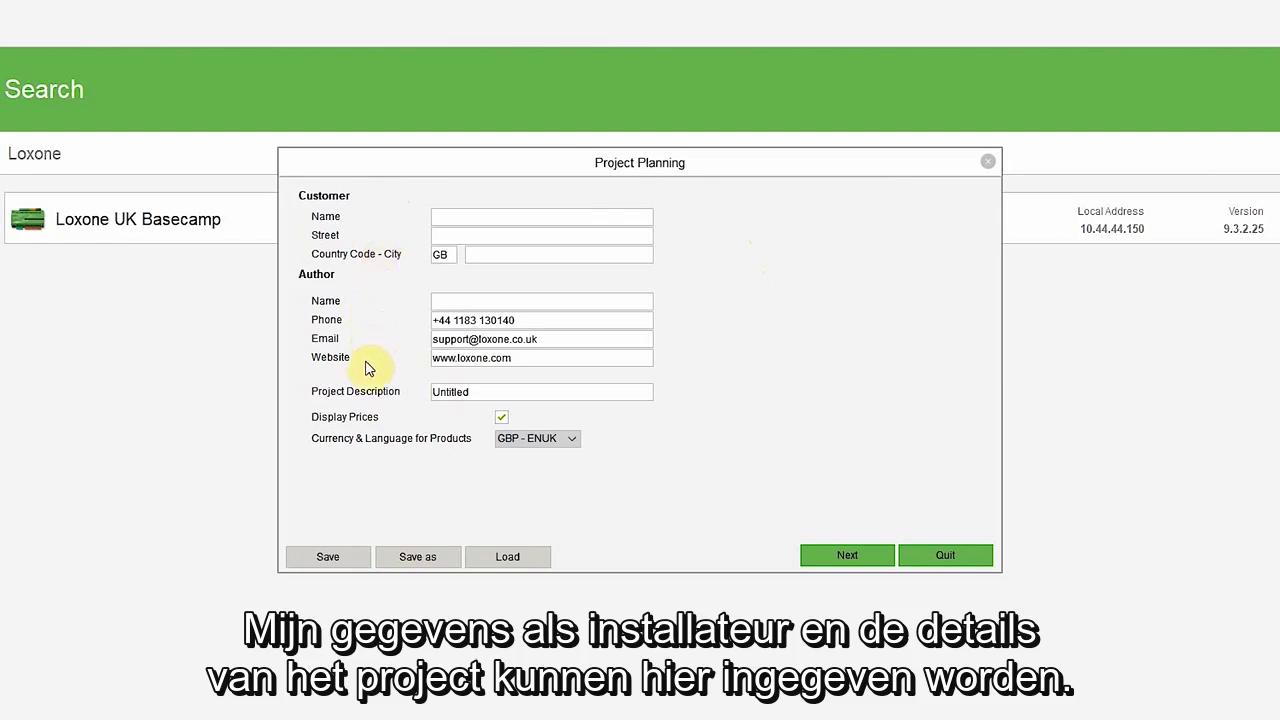
- Keep GBP - ENUK currency, load the Smart Home .LxPlan file and continue to Global Settings
left_click(572, 441)
left_click(574, 442)
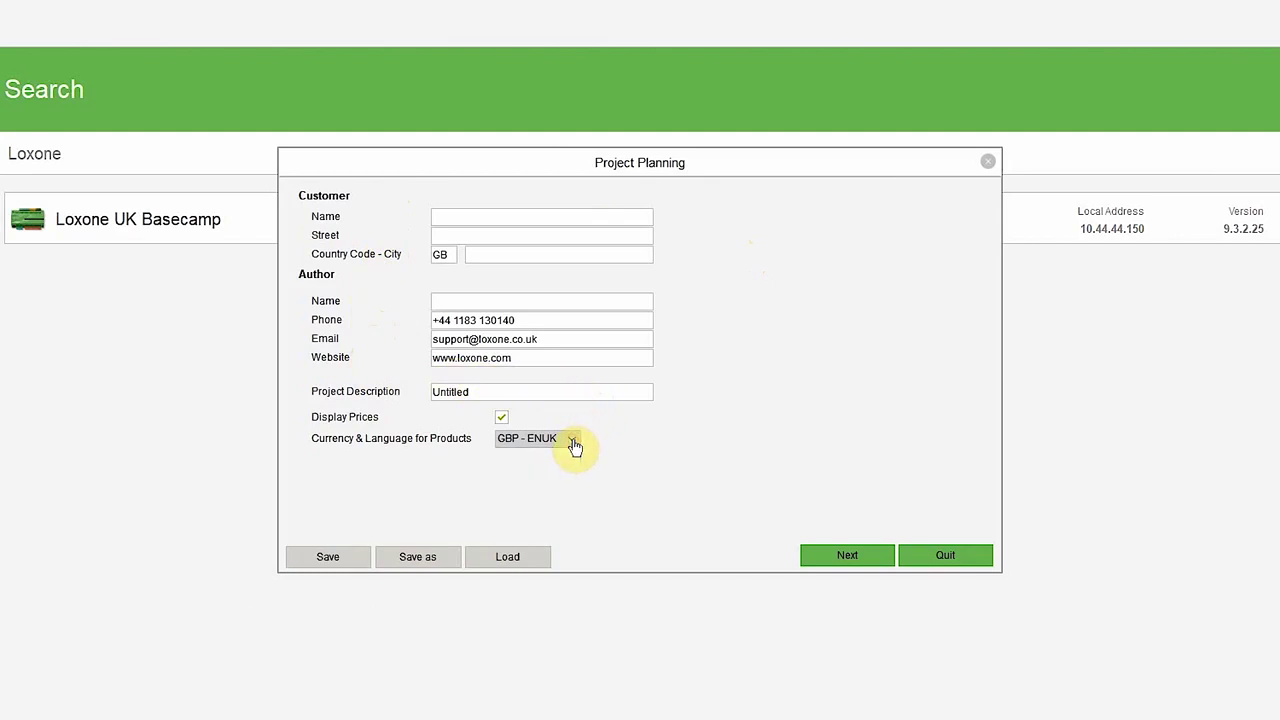
left_click(512, 558)
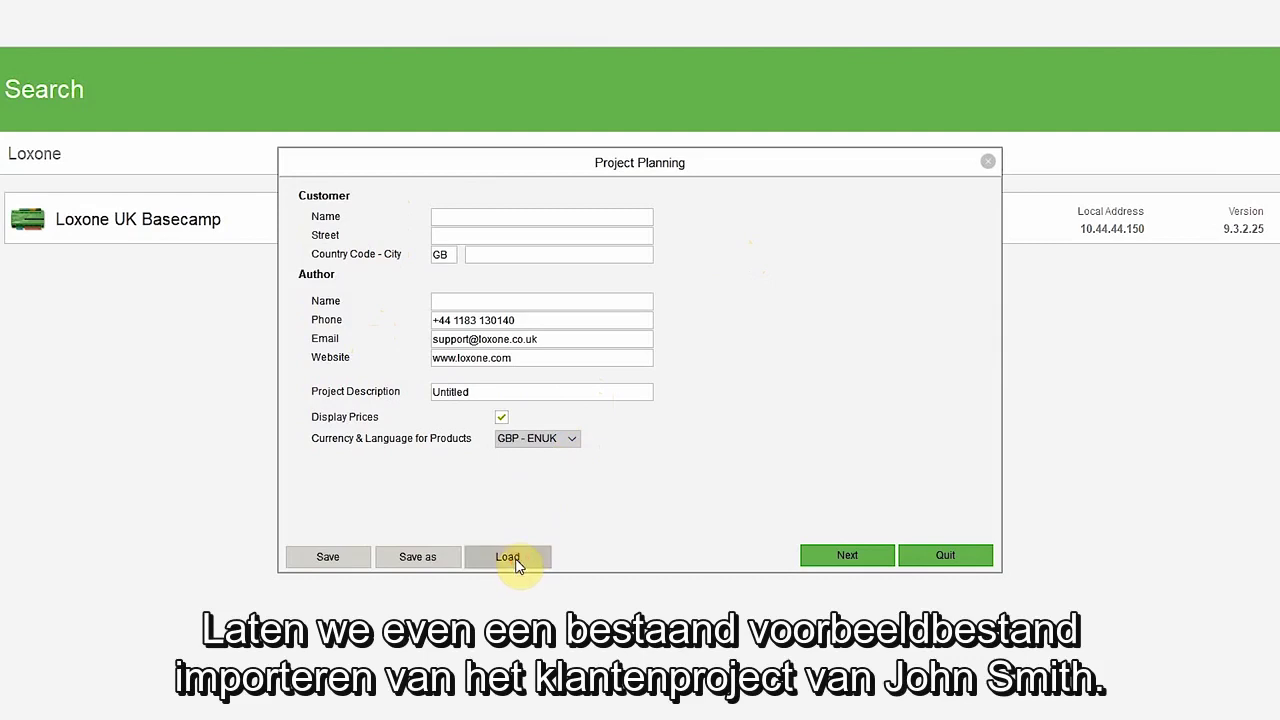
left_click(660, 266)
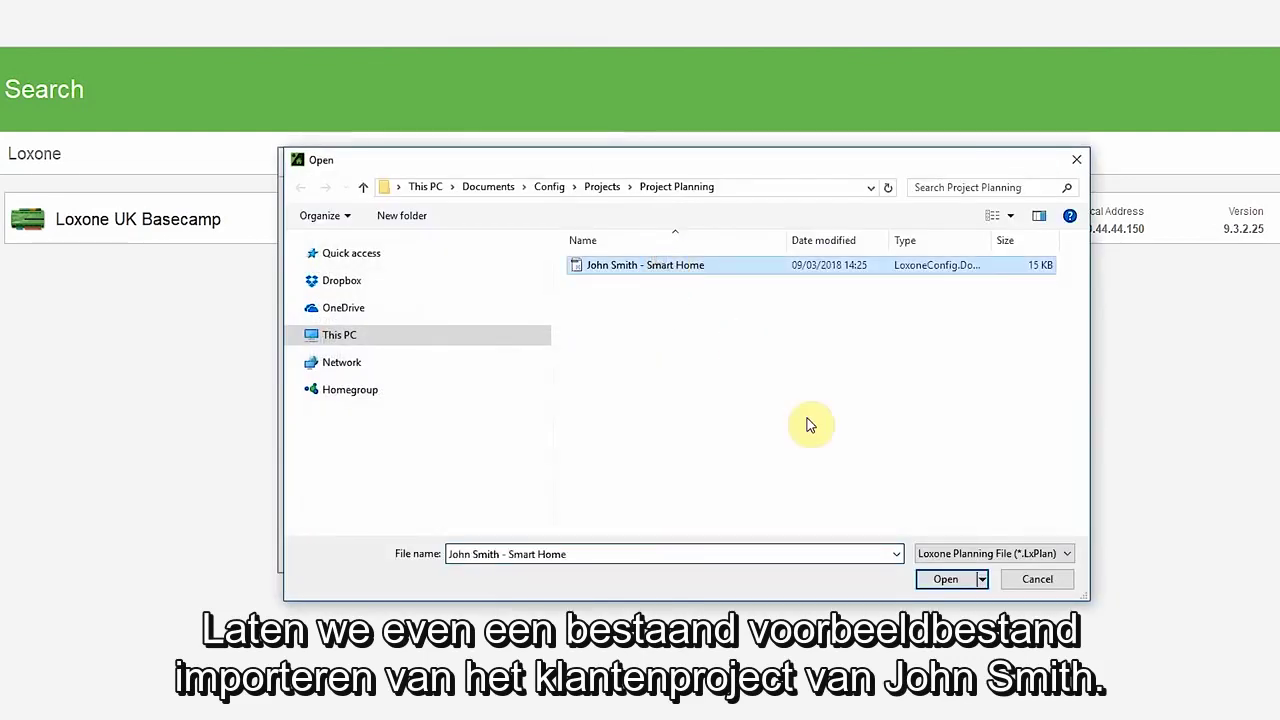
left_click(947, 580)
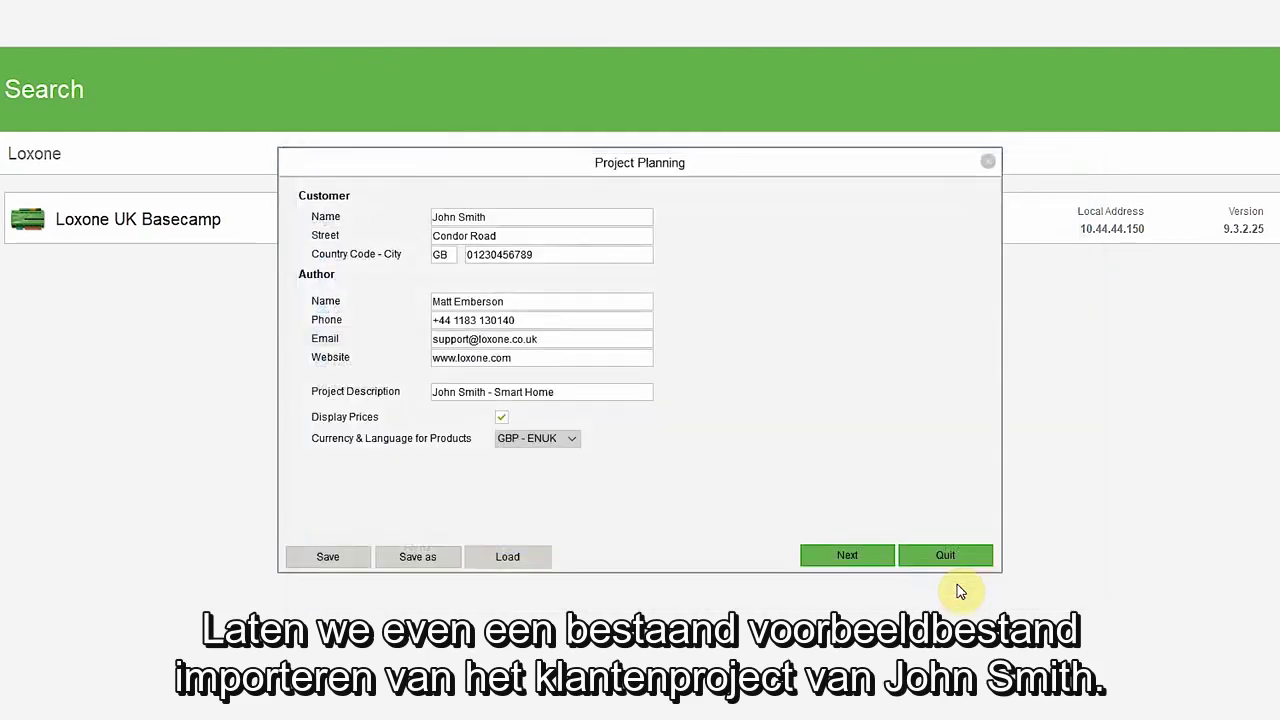
left_click(842, 560)
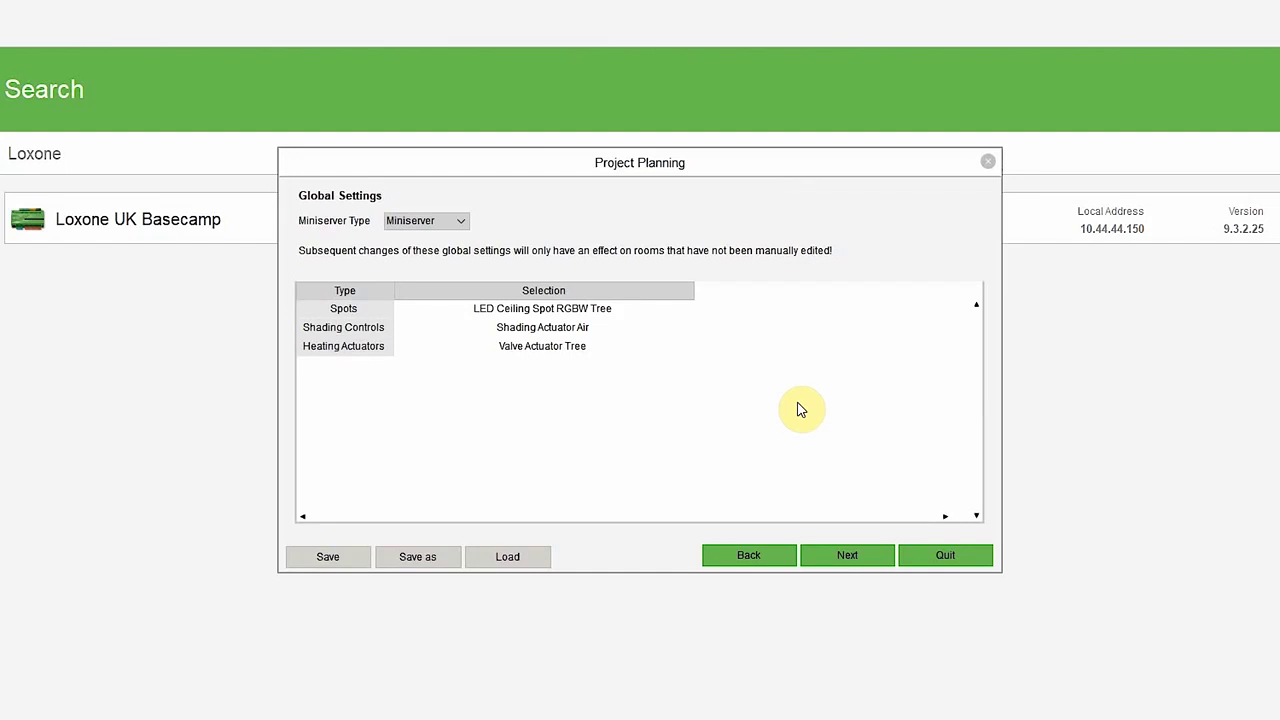
- Accept the Global Settings and advance to the table of ten rooms
left_click(865, 558)
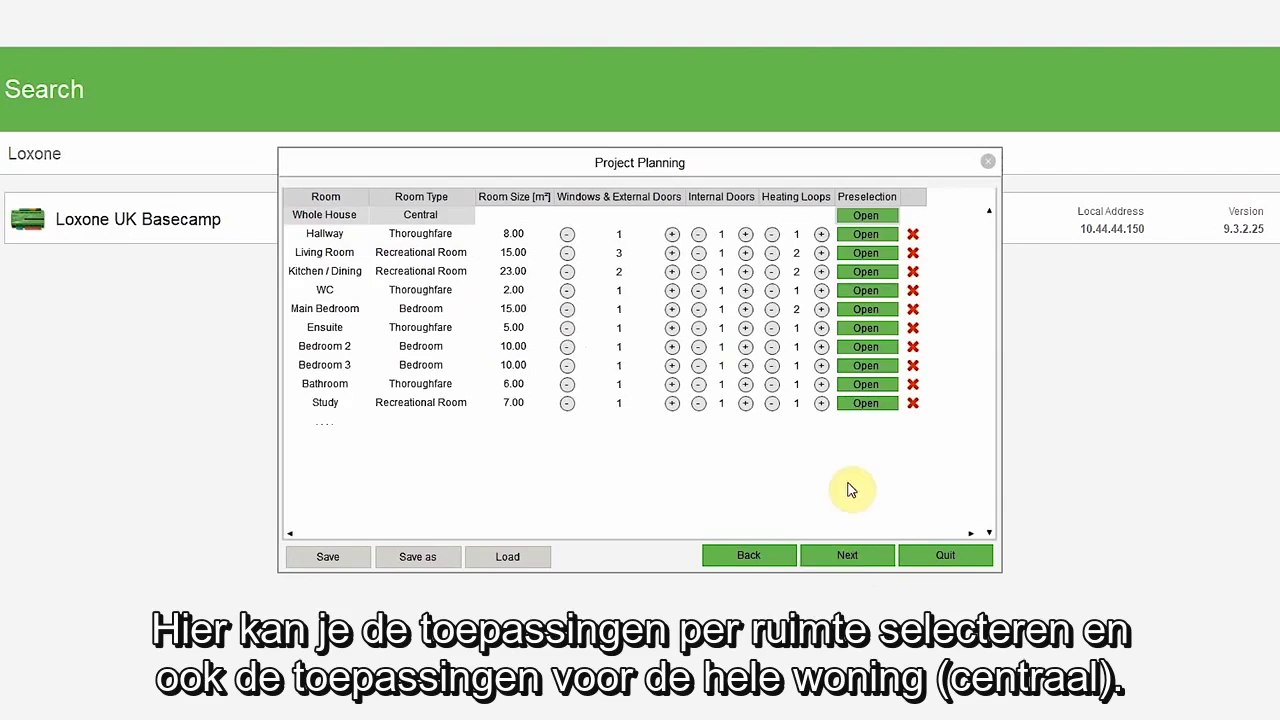
- Open the product preselection for the Whole House row
left_click(888, 217)
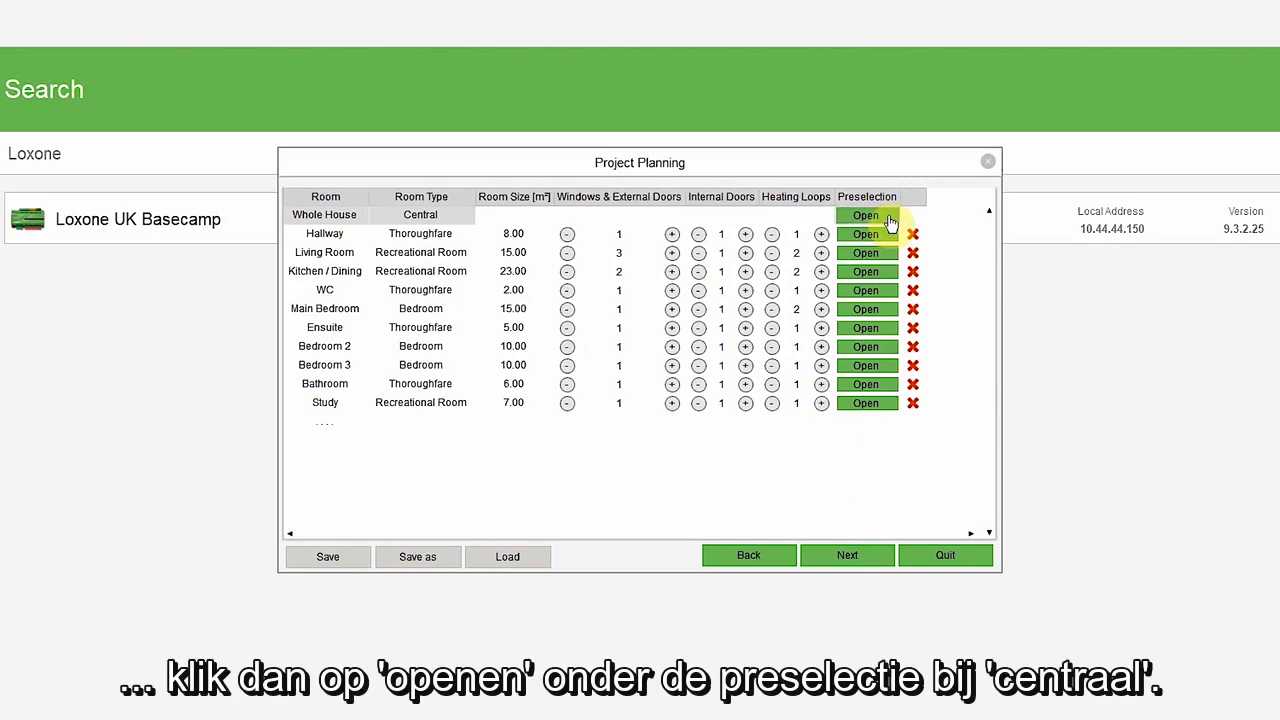
left_click(889, 218)
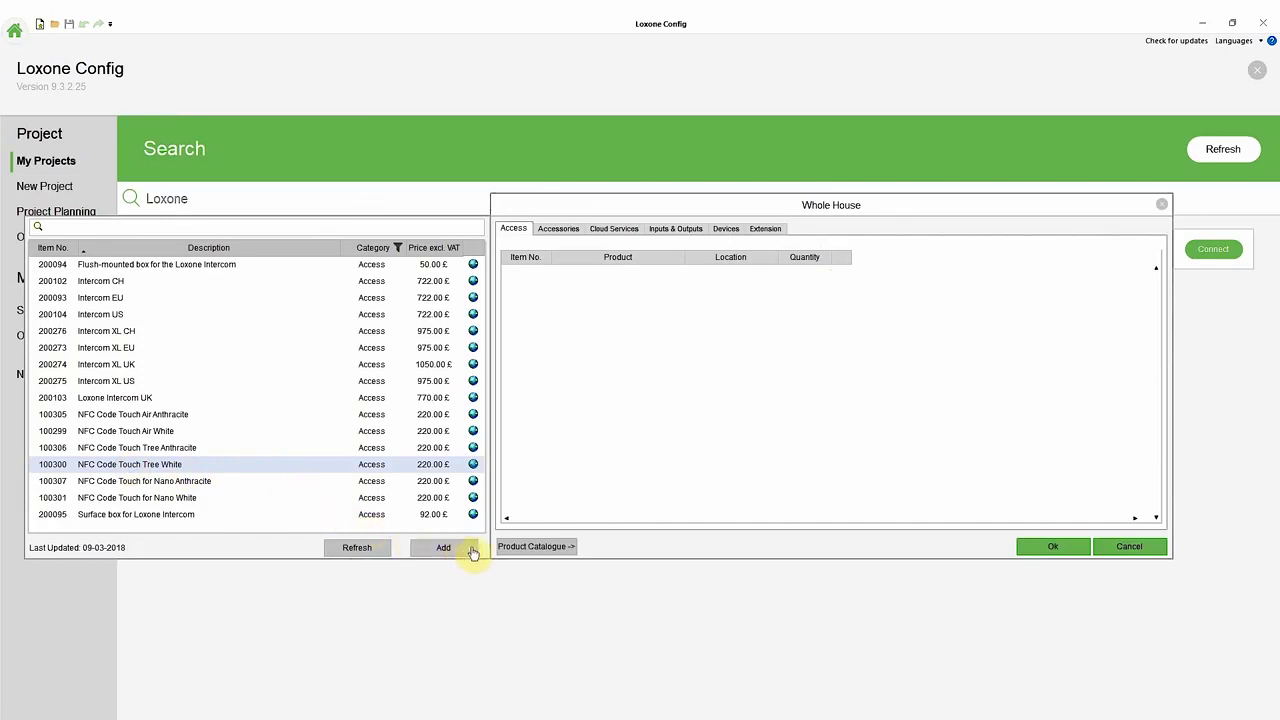
- Cancel the Whole House preselection and open the Living Room preselection instead
left_click(1140, 546)
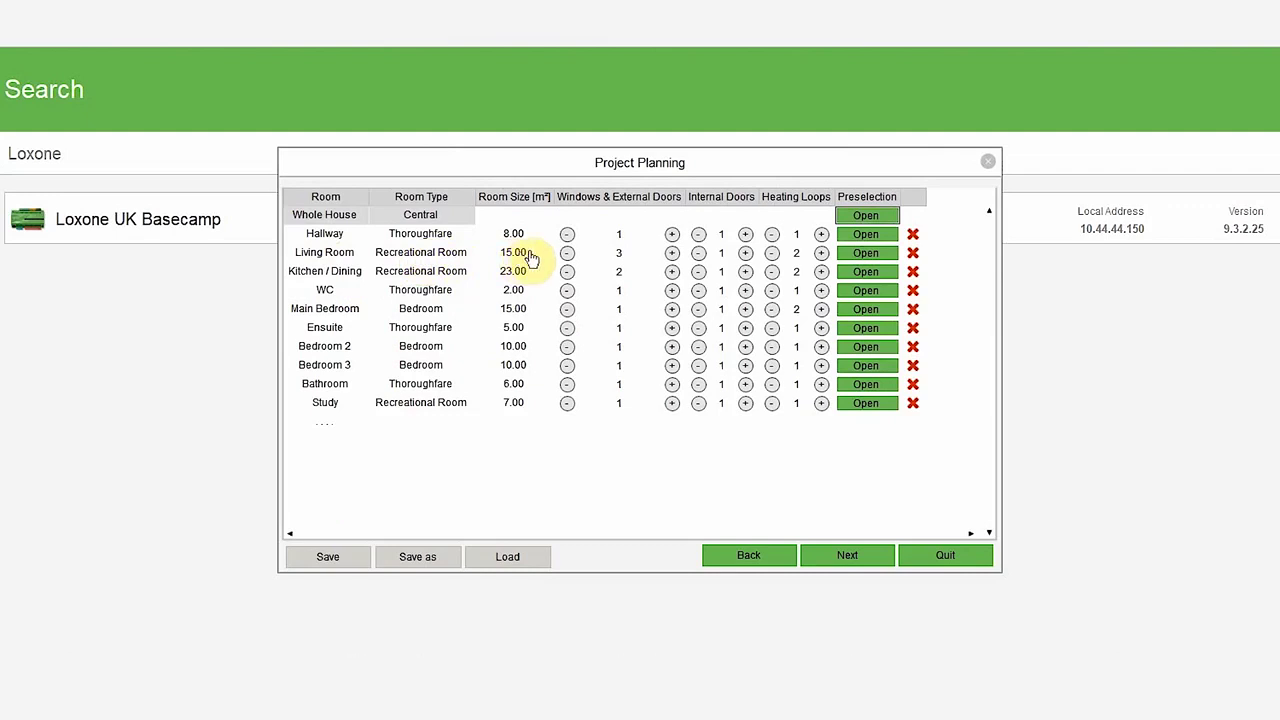
mouse_move(641, 207)
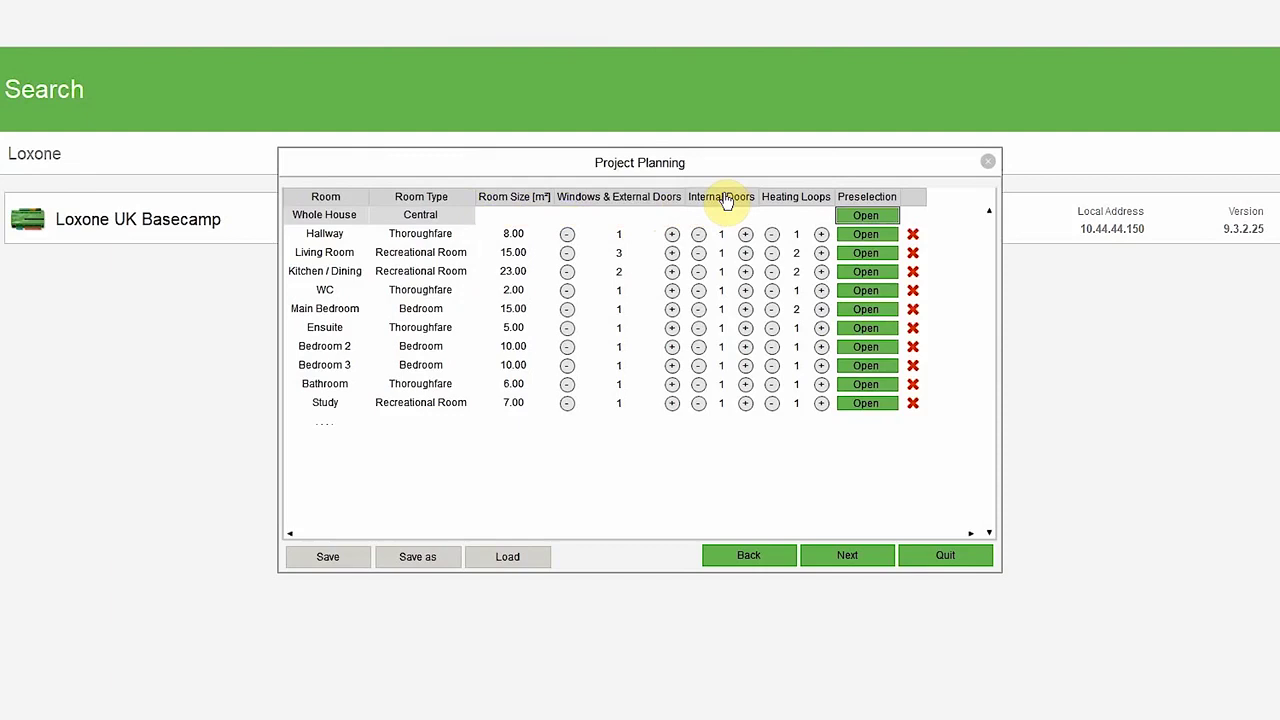
mouse_move(795, 206)
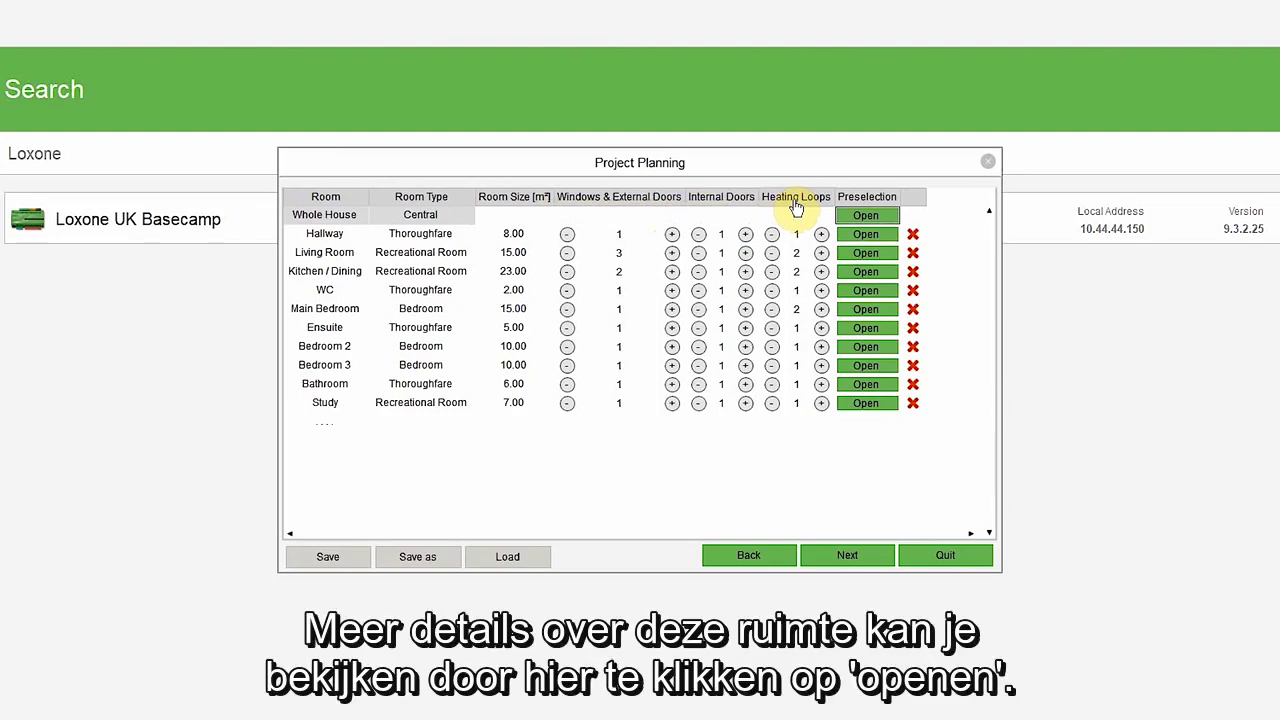
left_click(884, 256)
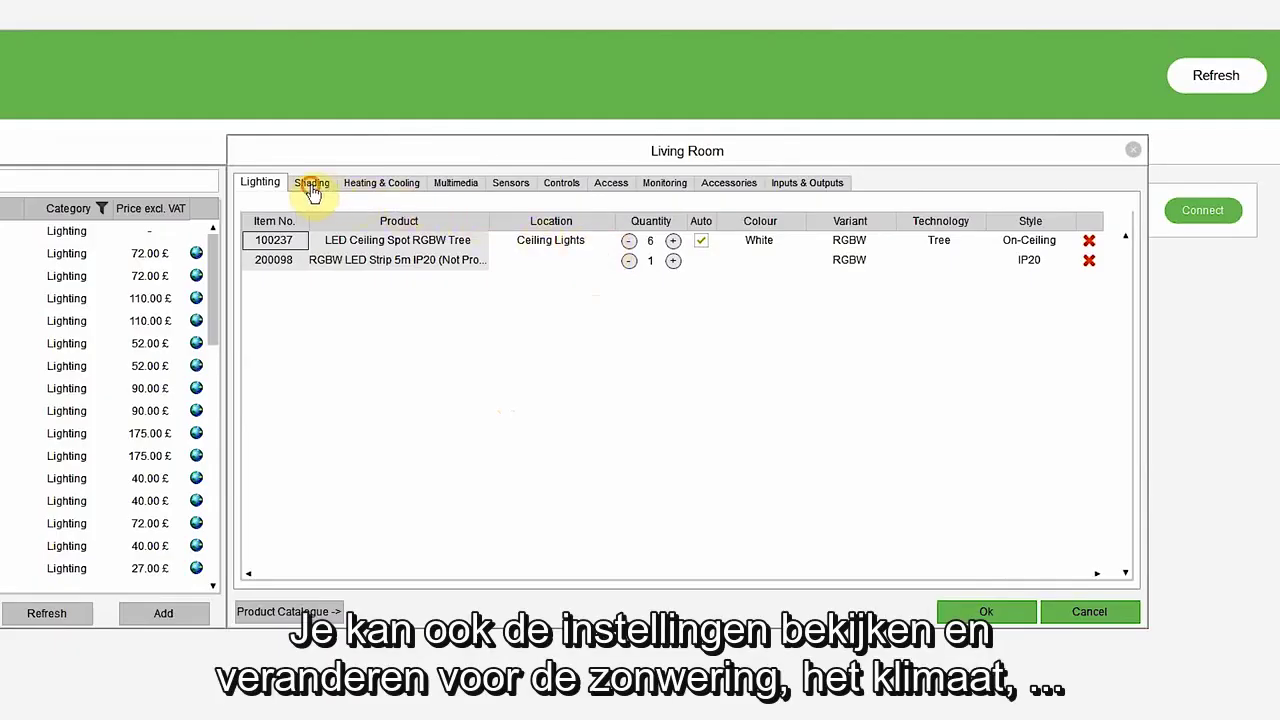
left_click(312, 186)
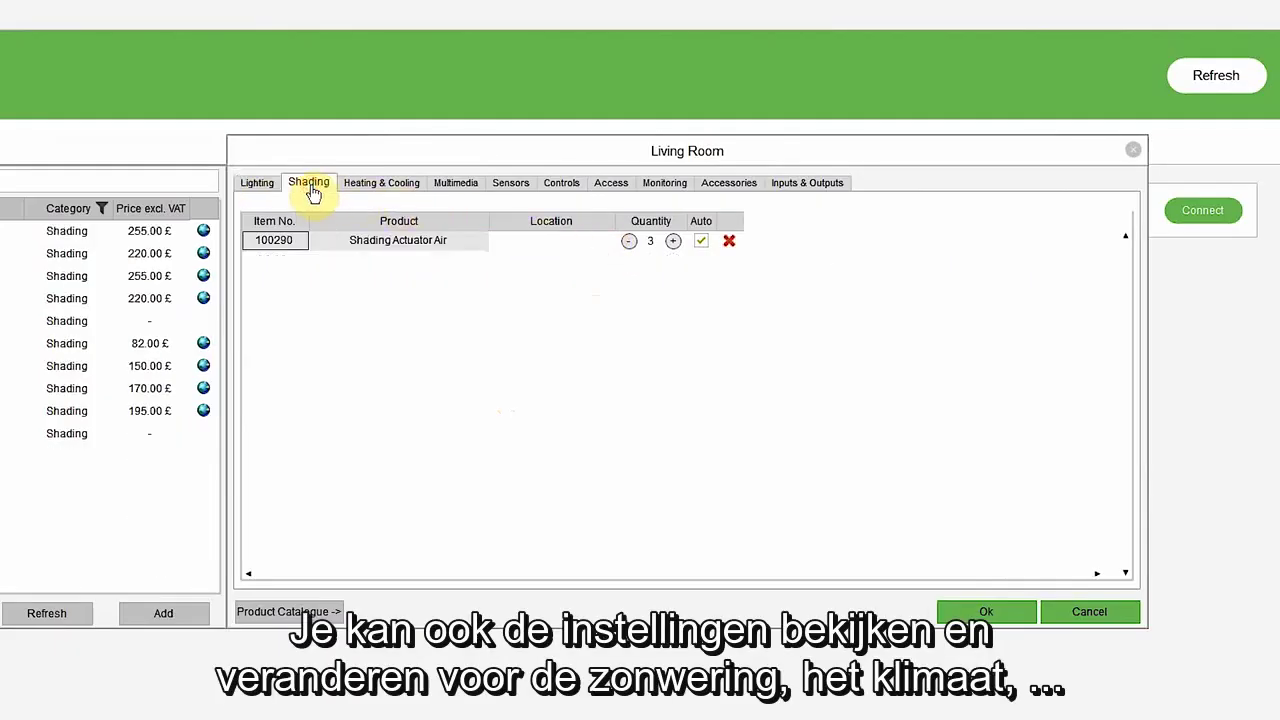
left_click(403, 190)
left_click(466, 188)
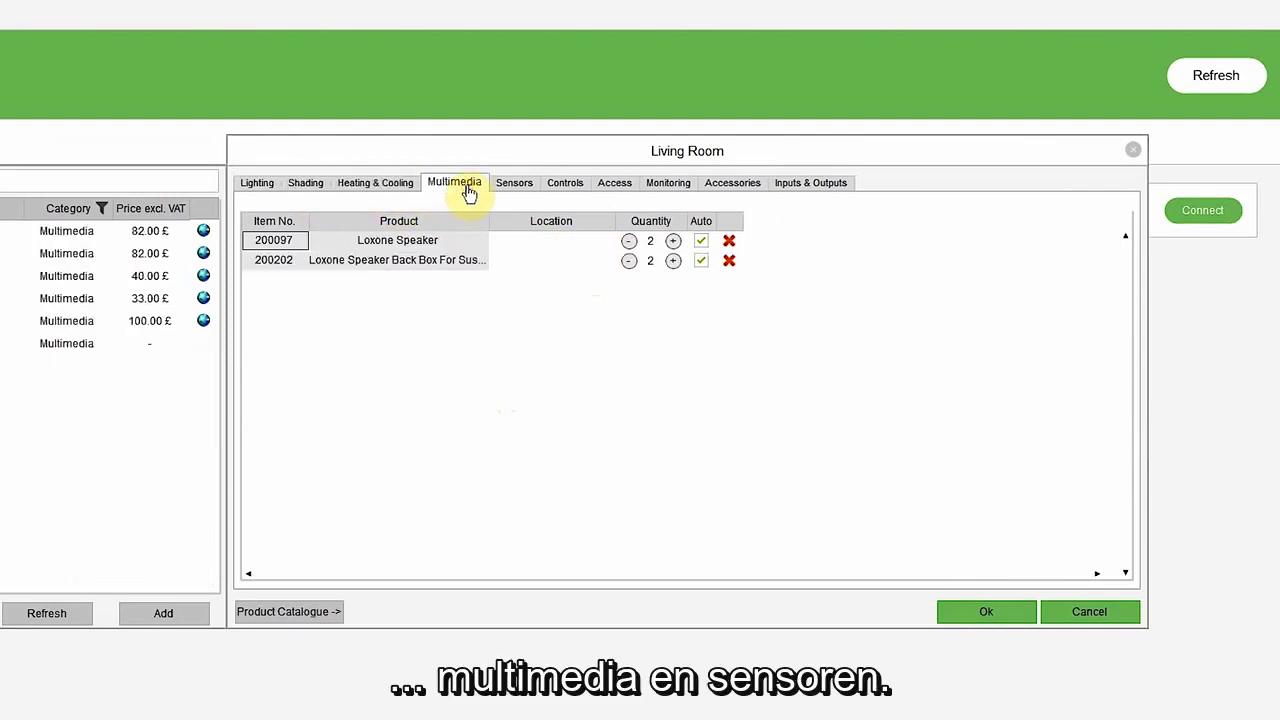
left_click(520, 188)
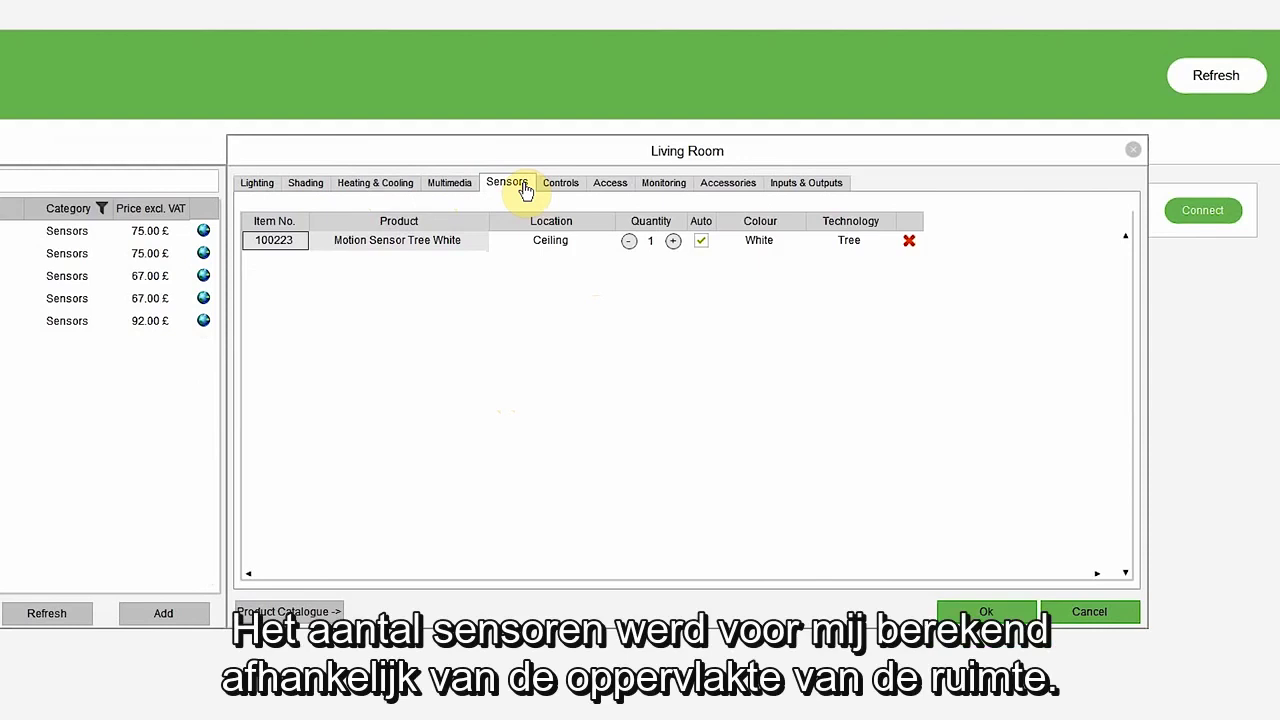
left_click(558, 188)
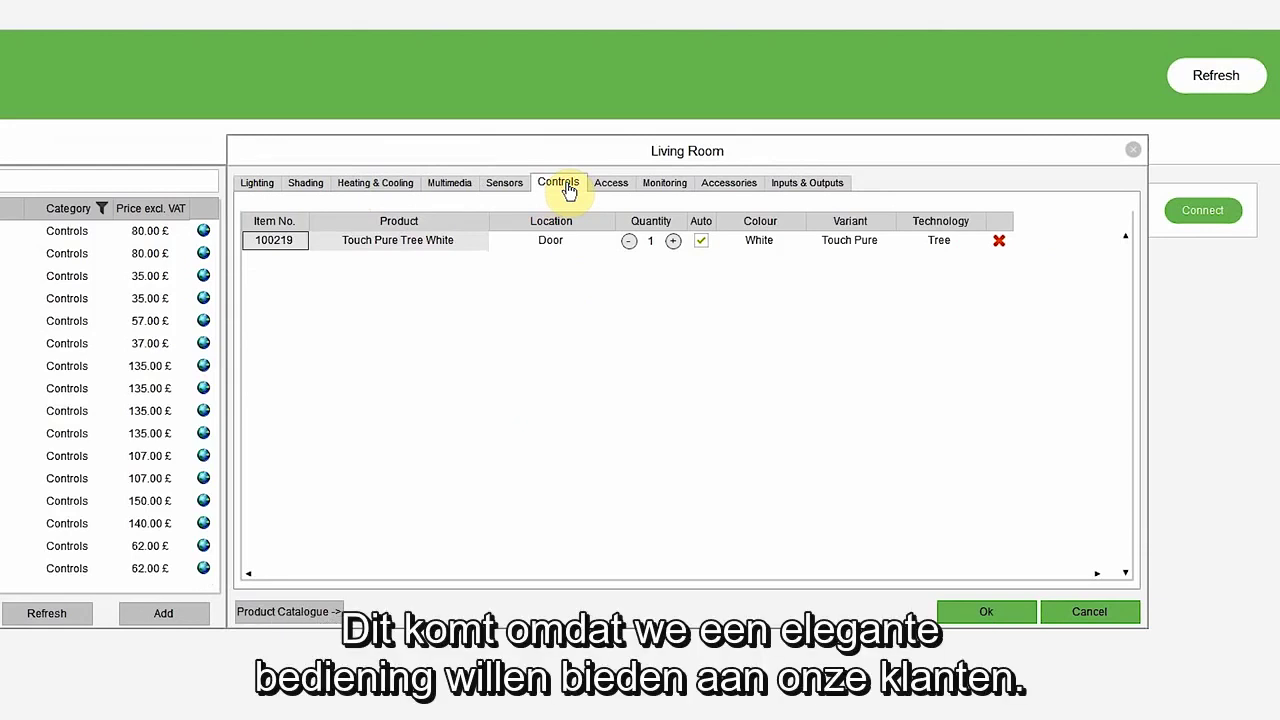
left_click(604, 188)
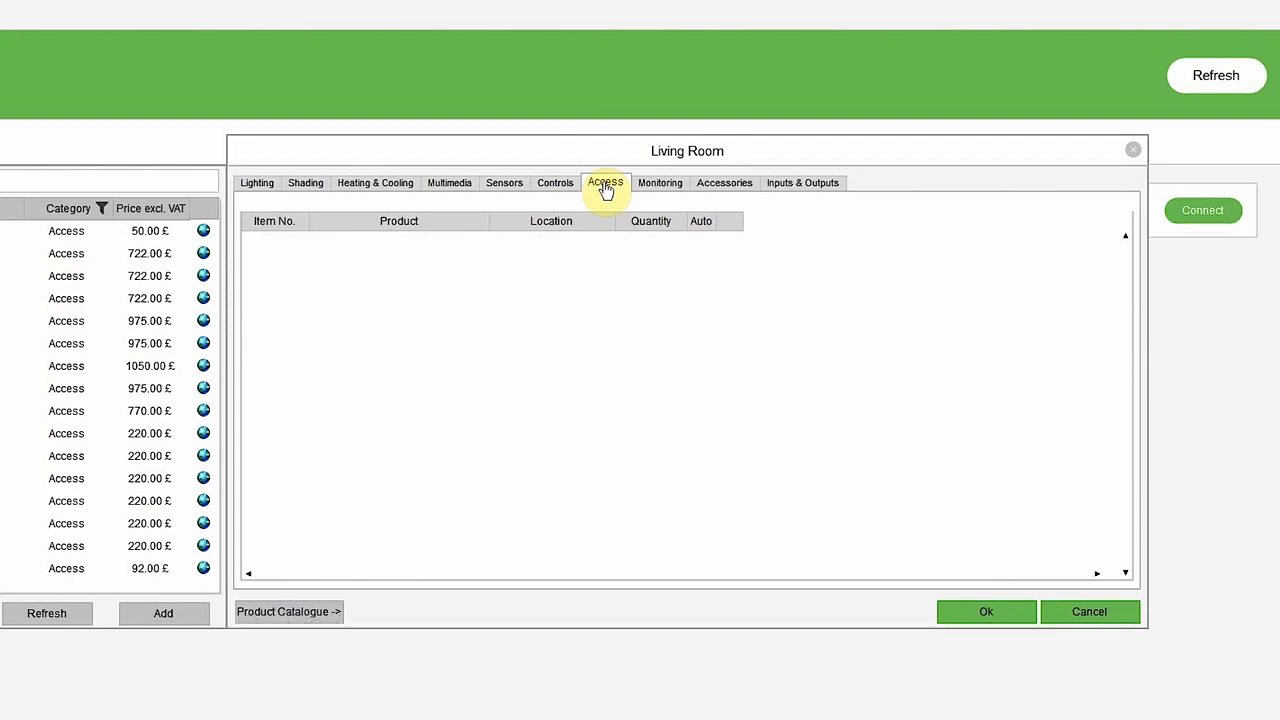
left_click(660, 188)
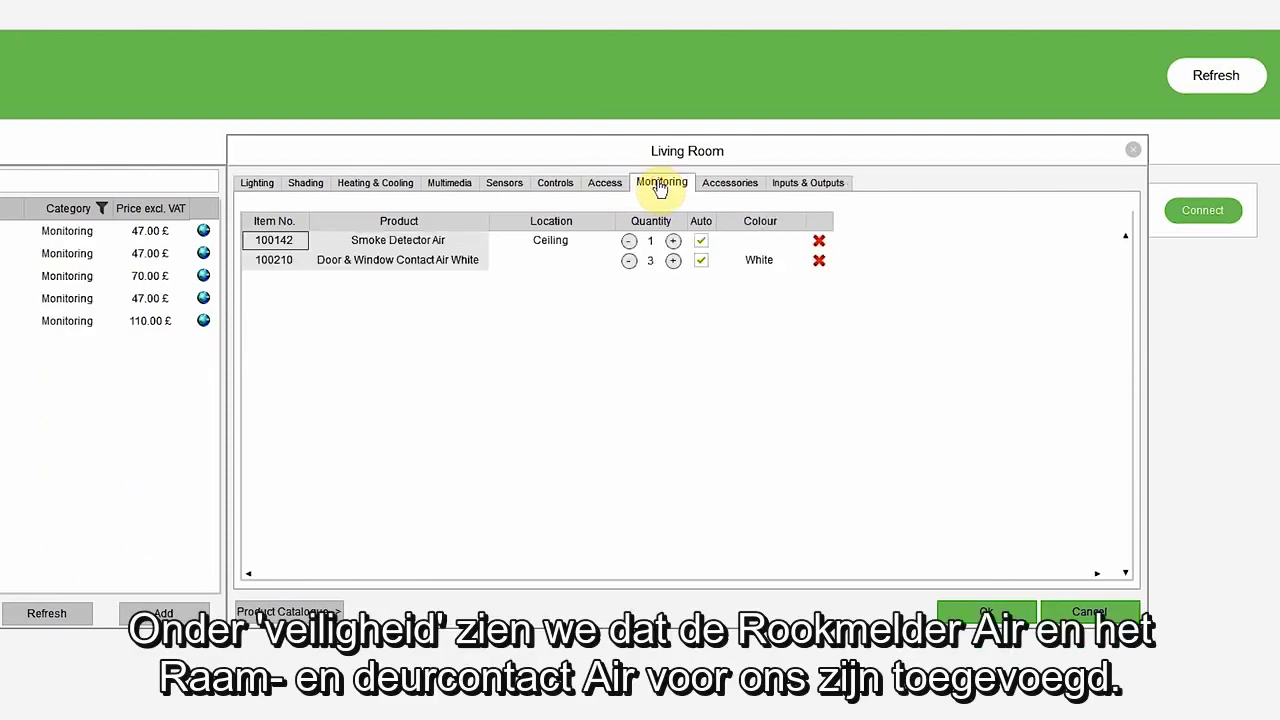
left_click(722, 185)
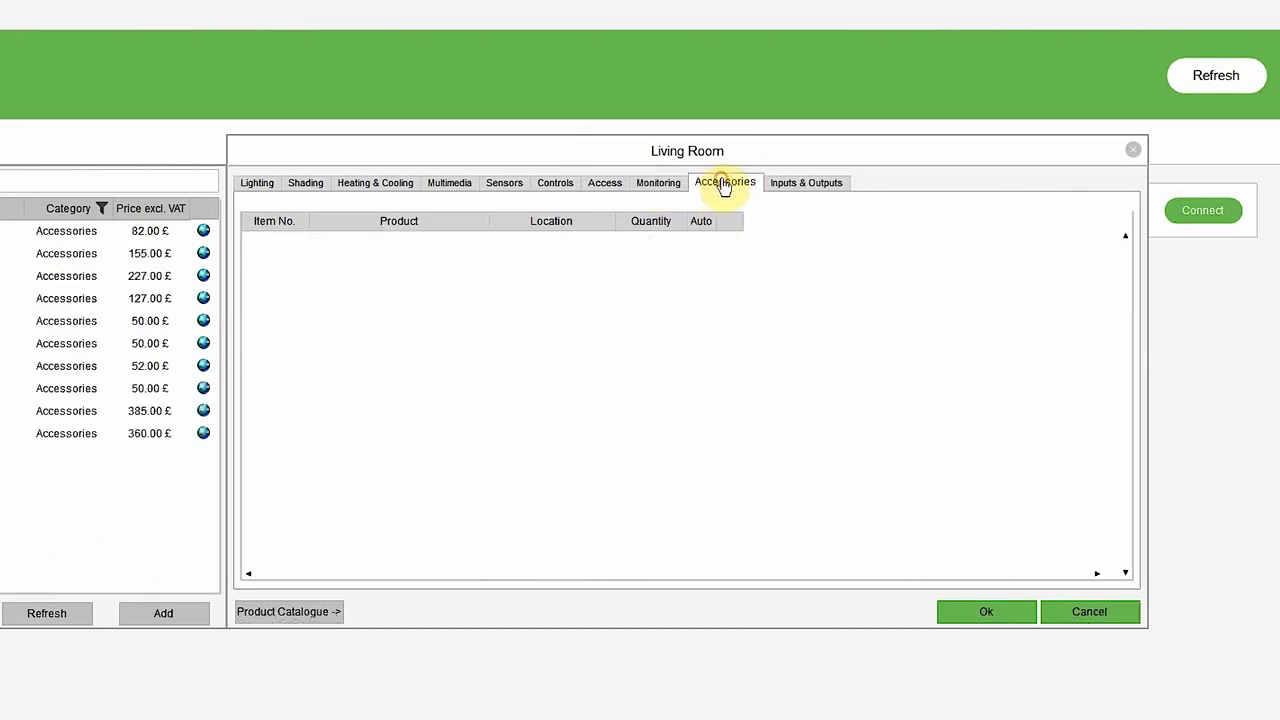
left_click(805, 185)
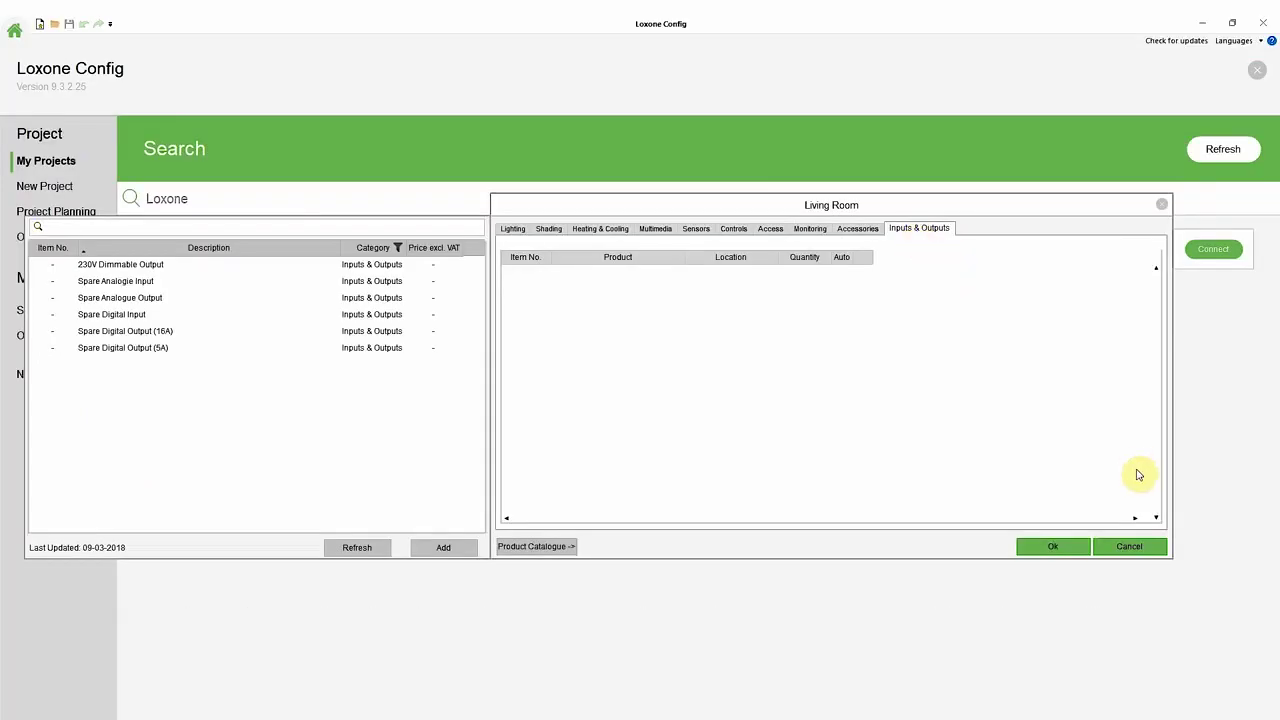
left_click(1117, 615)
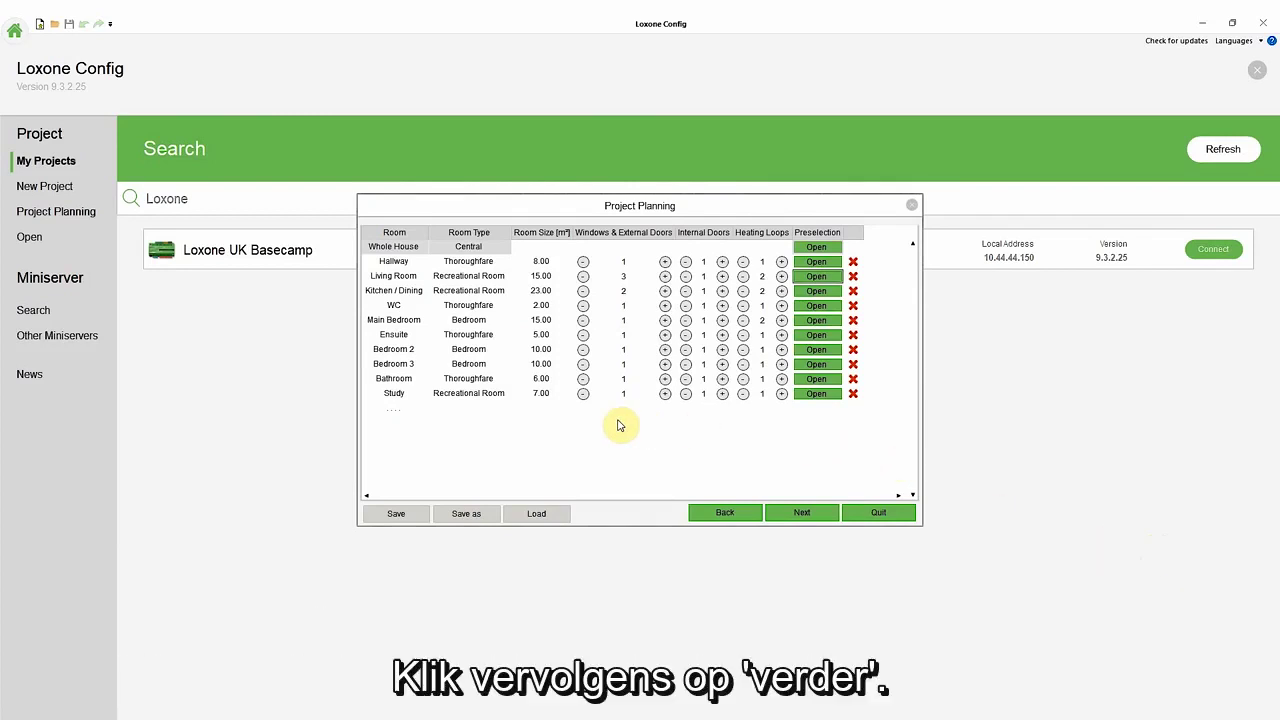
- Pass the Power Supply page, finish the planning and preview the parts list in Excel
left_click(829, 513)
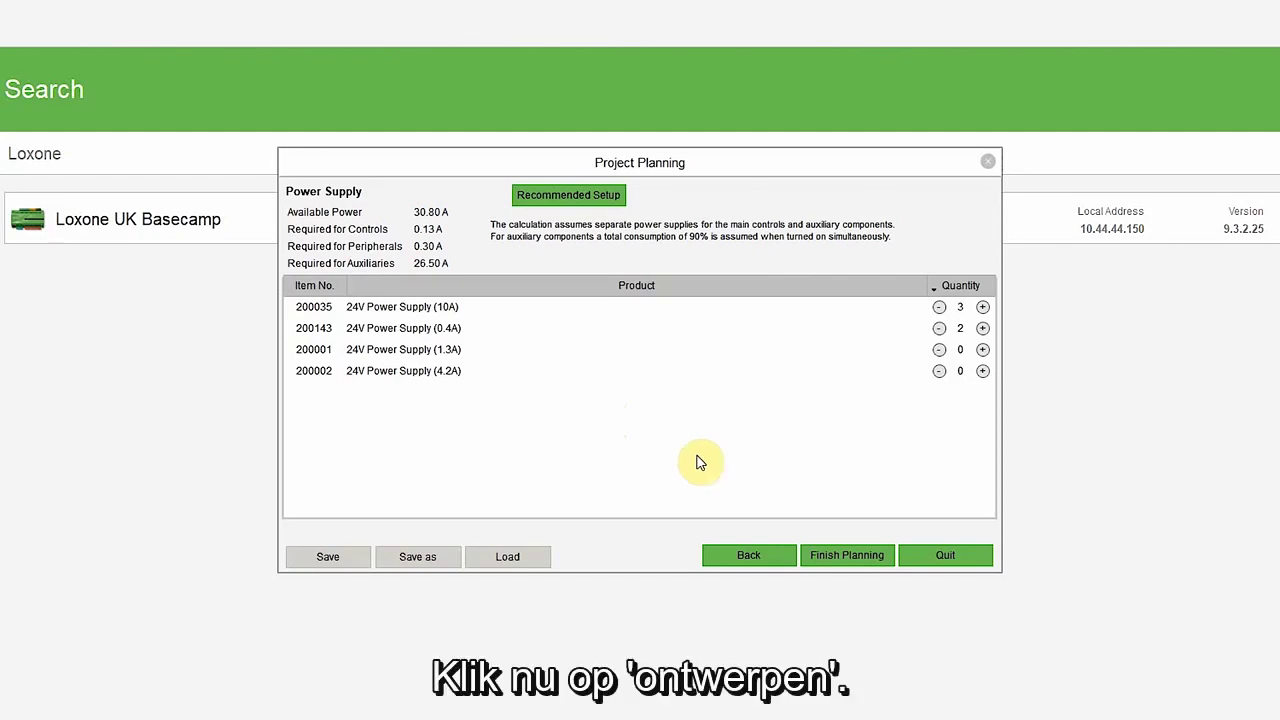
left_click(851, 559)
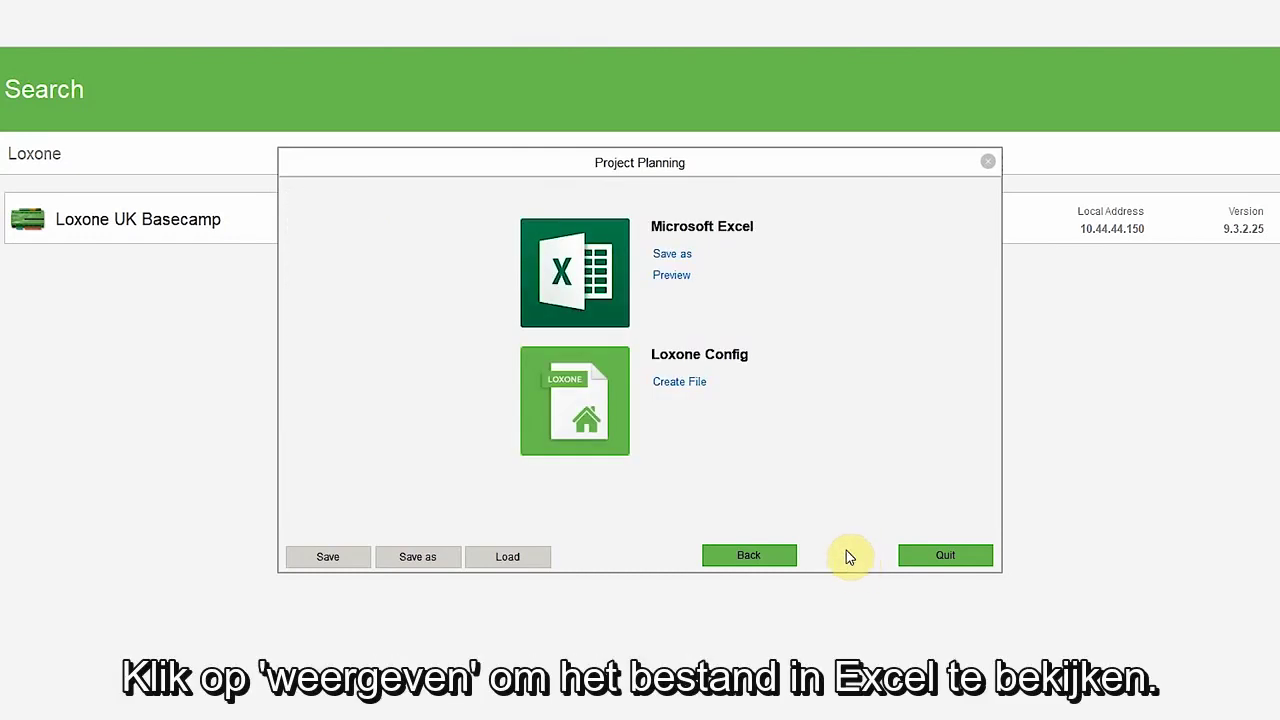
left_click(679, 281)
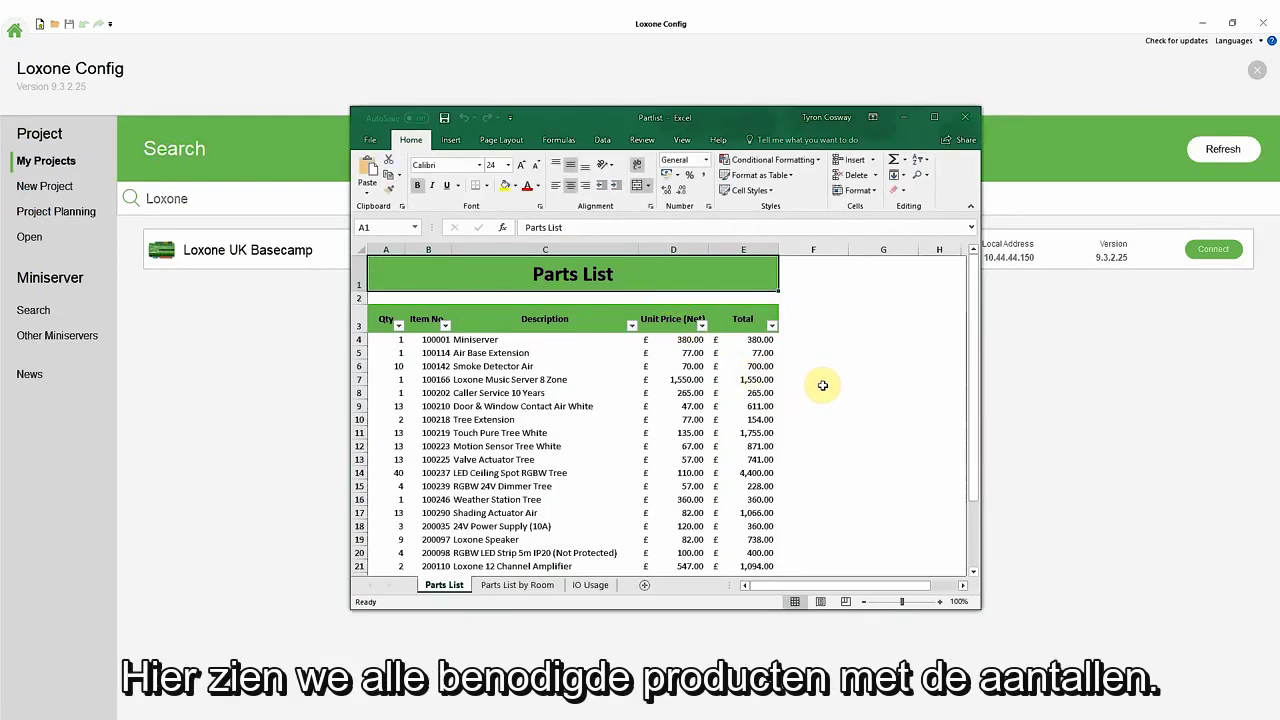
- Select row 14, the LED Ceiling Spot RGBW Tree line needing 40 units
scroll(822, 385, "down", 3)
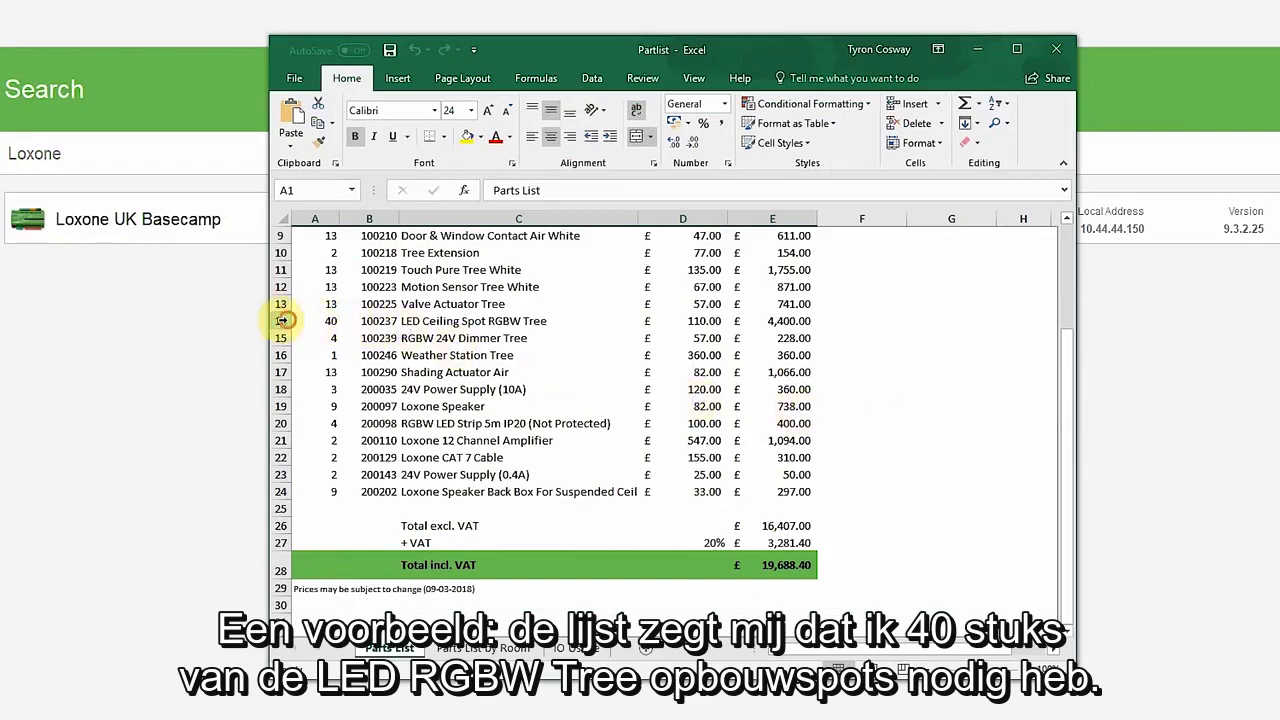
left_click(283, 320)
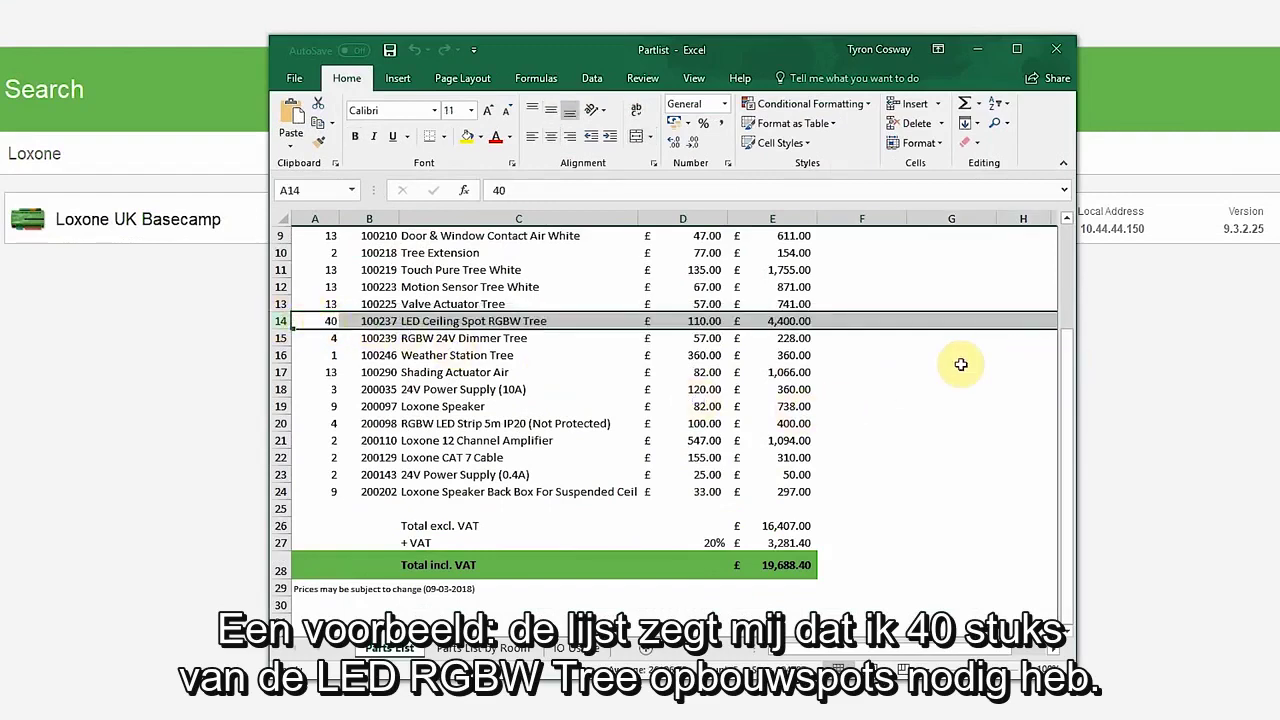
- Review the Parts List by Room and IO Usage sheets, then close the Partlist workbook
left_click(483, 648)
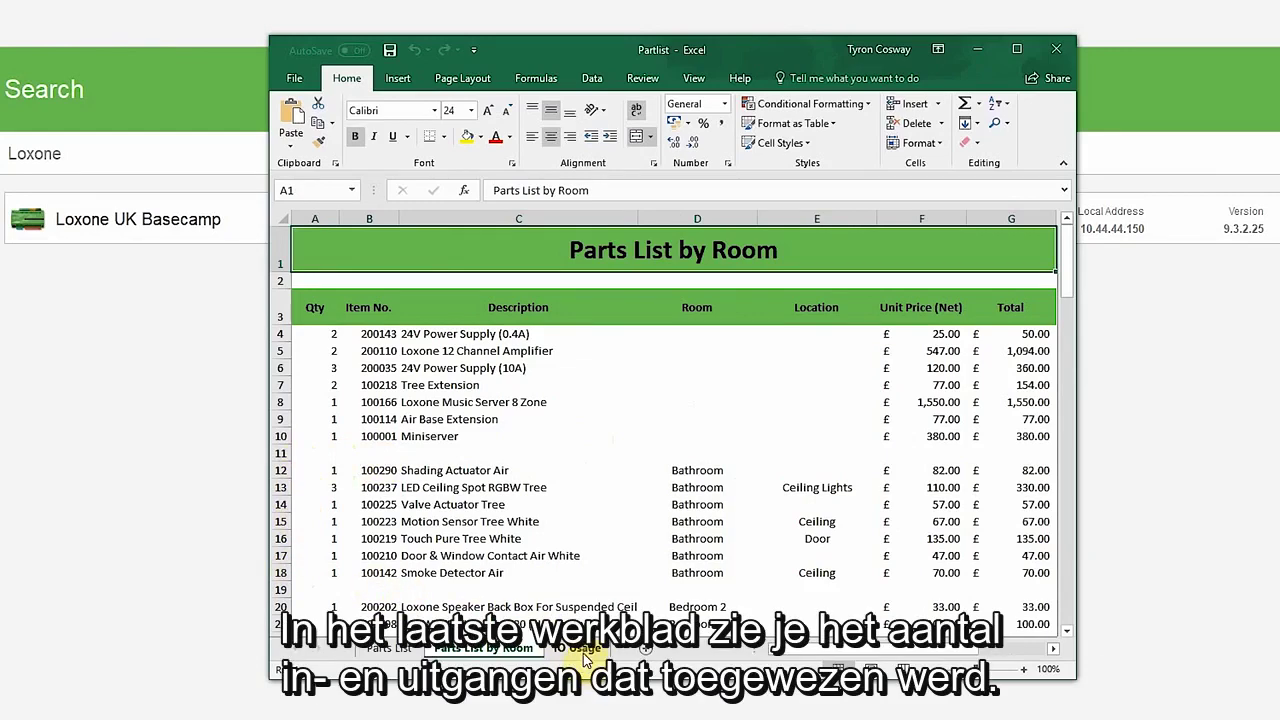
left_click(580, 649)
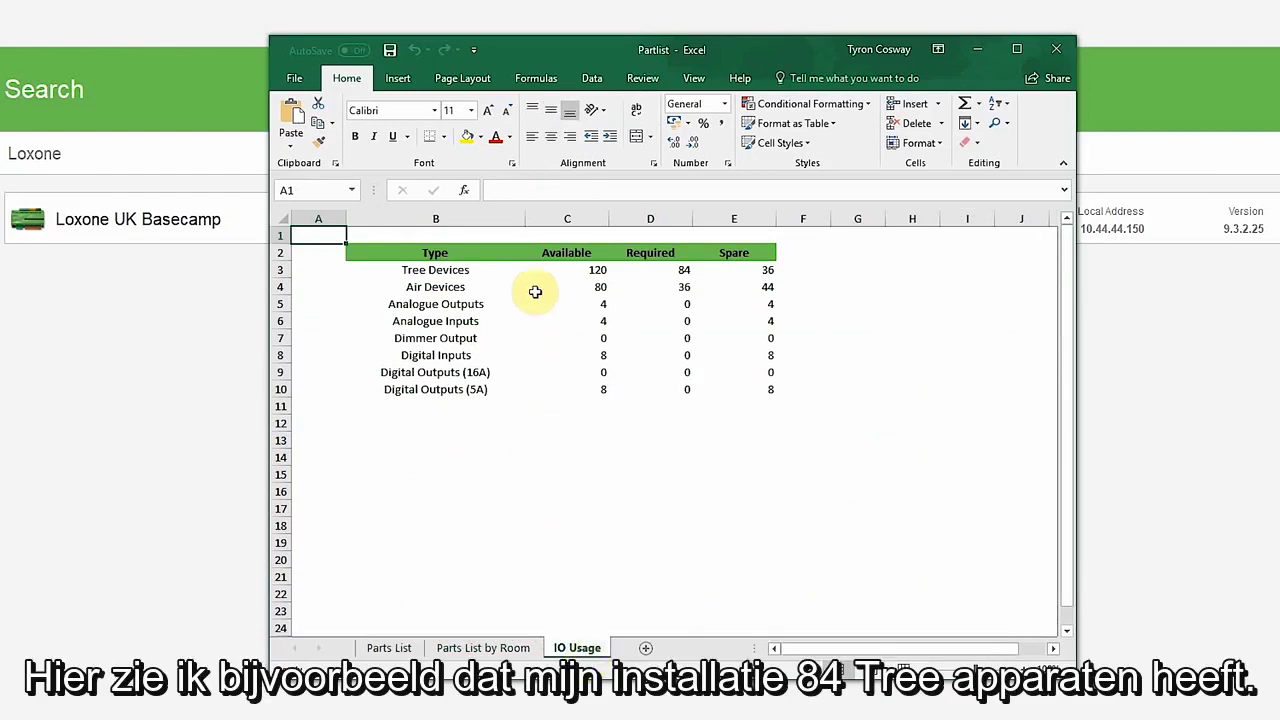
left_click(498, 272)
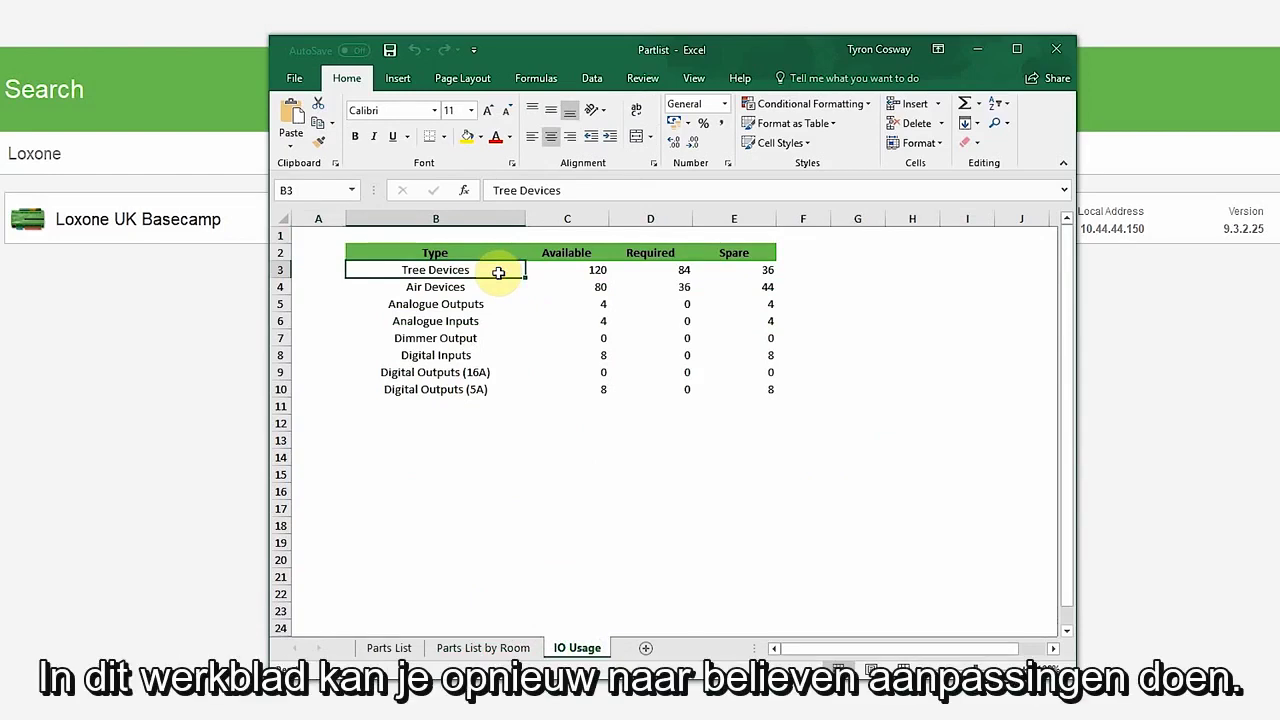
left_click(1058, 50)
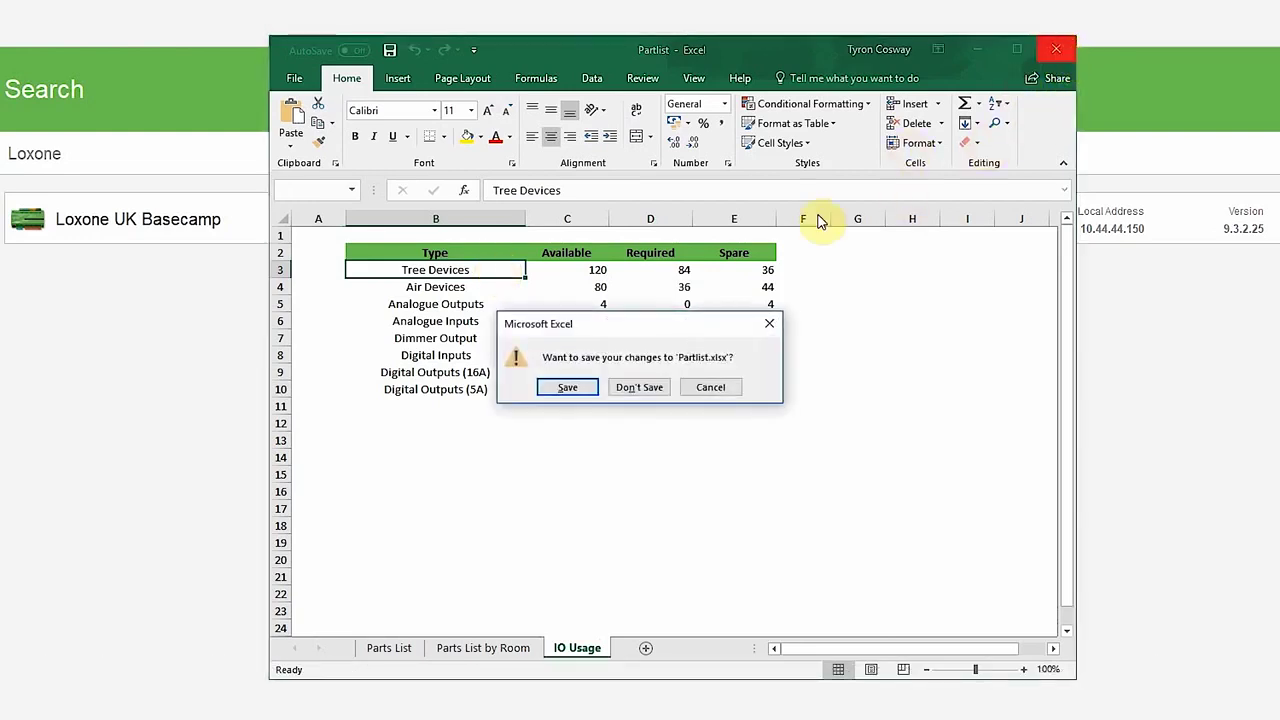
left_click(626, 384)
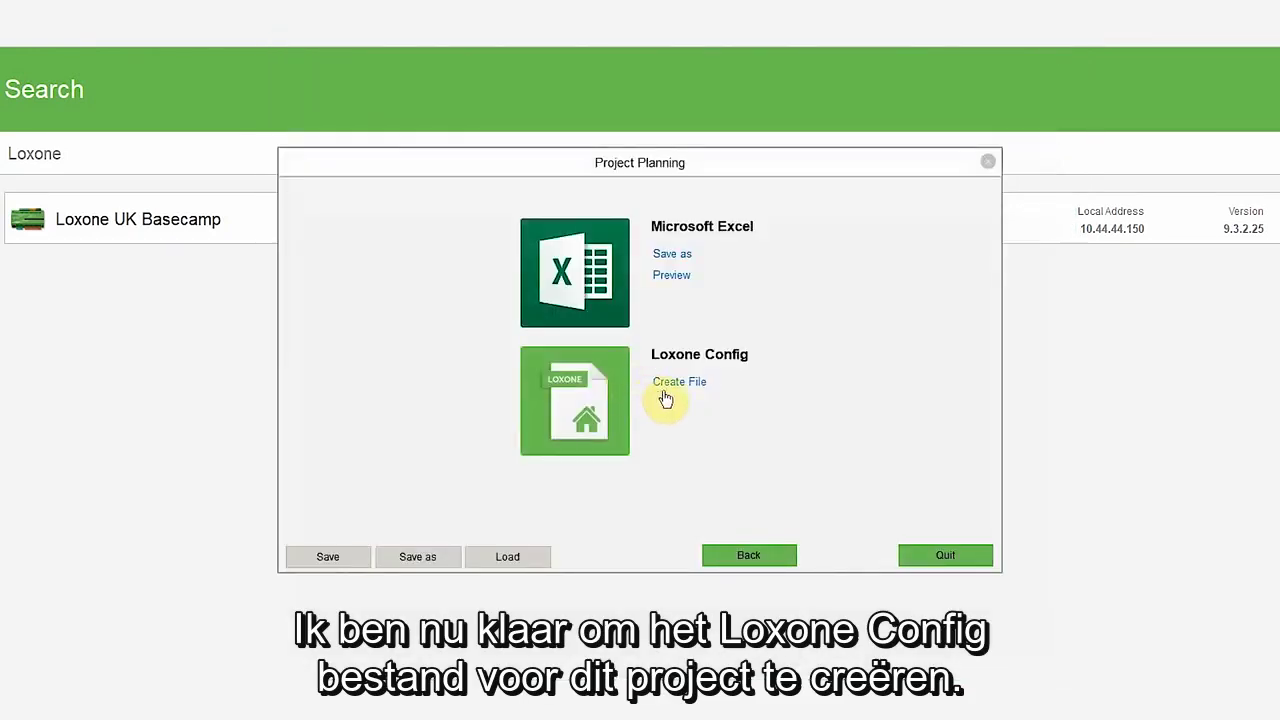
- Create the Loxone Config file from the plan and quit Project Planning
left_click(678, 384)
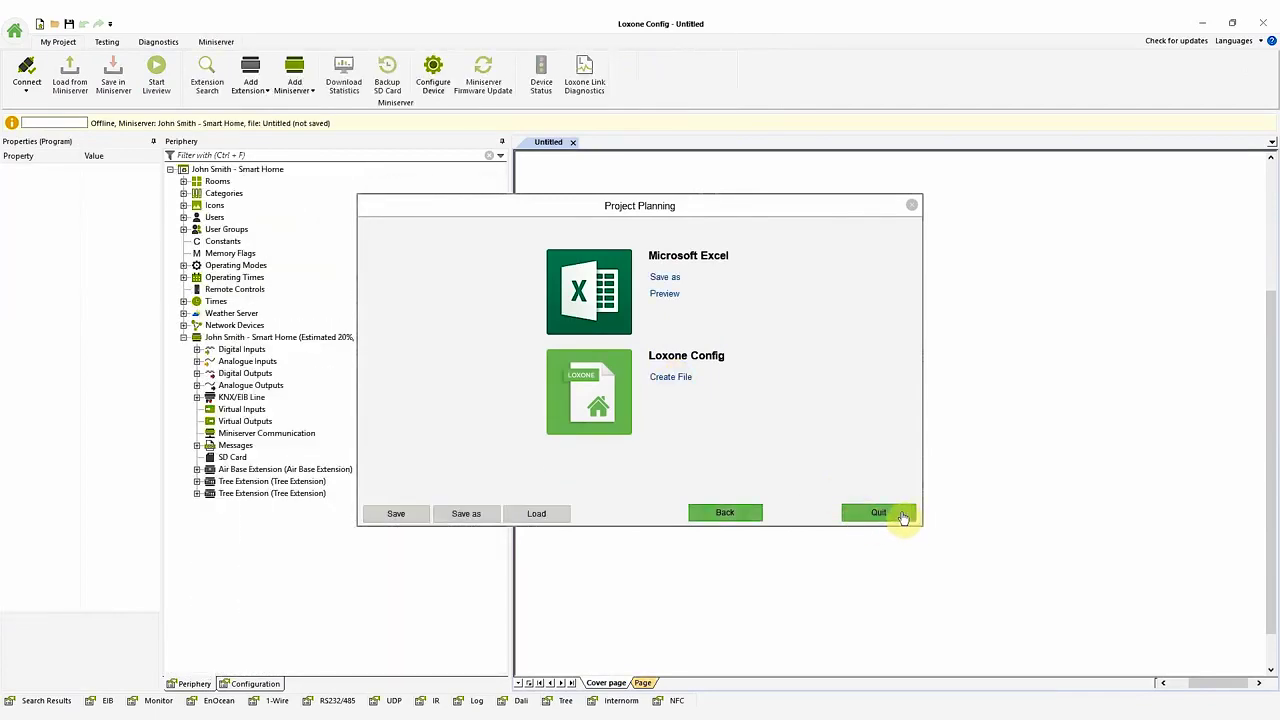
left_click(878, 513)
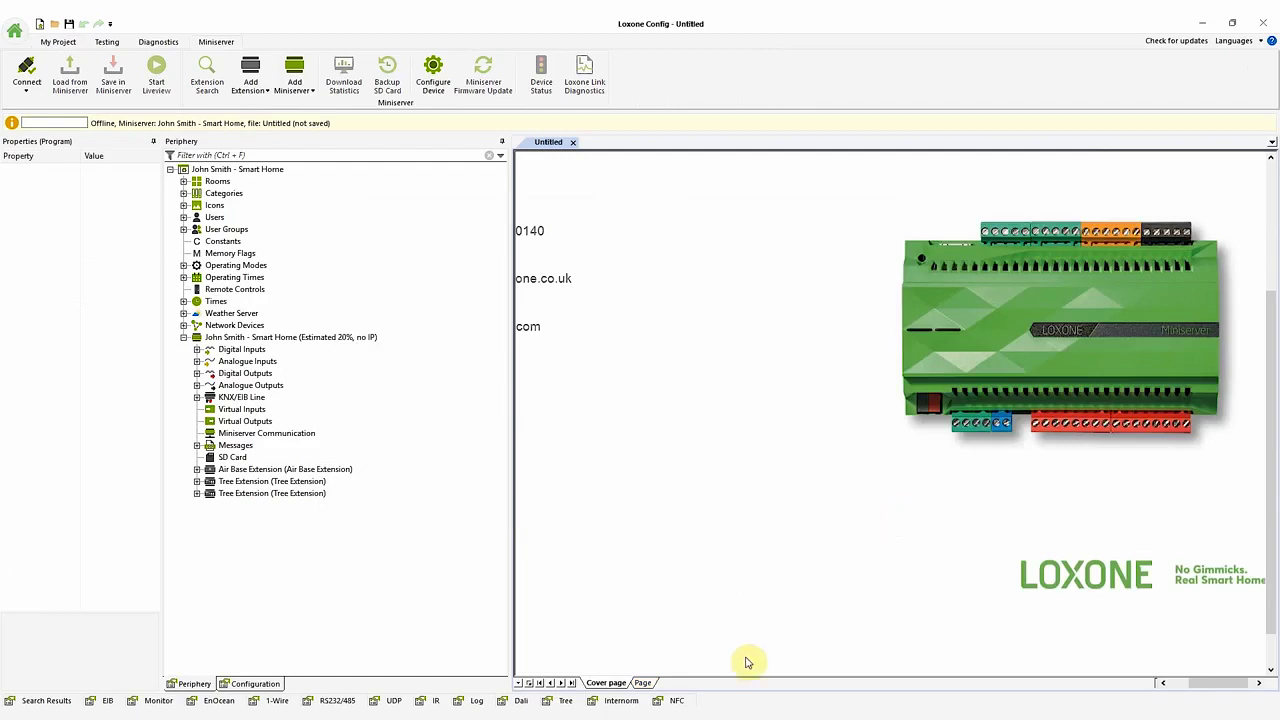
- Select the project root node to show its author, customer, location and unit properties
left_click_drag(1210, 681, 1202, 681)
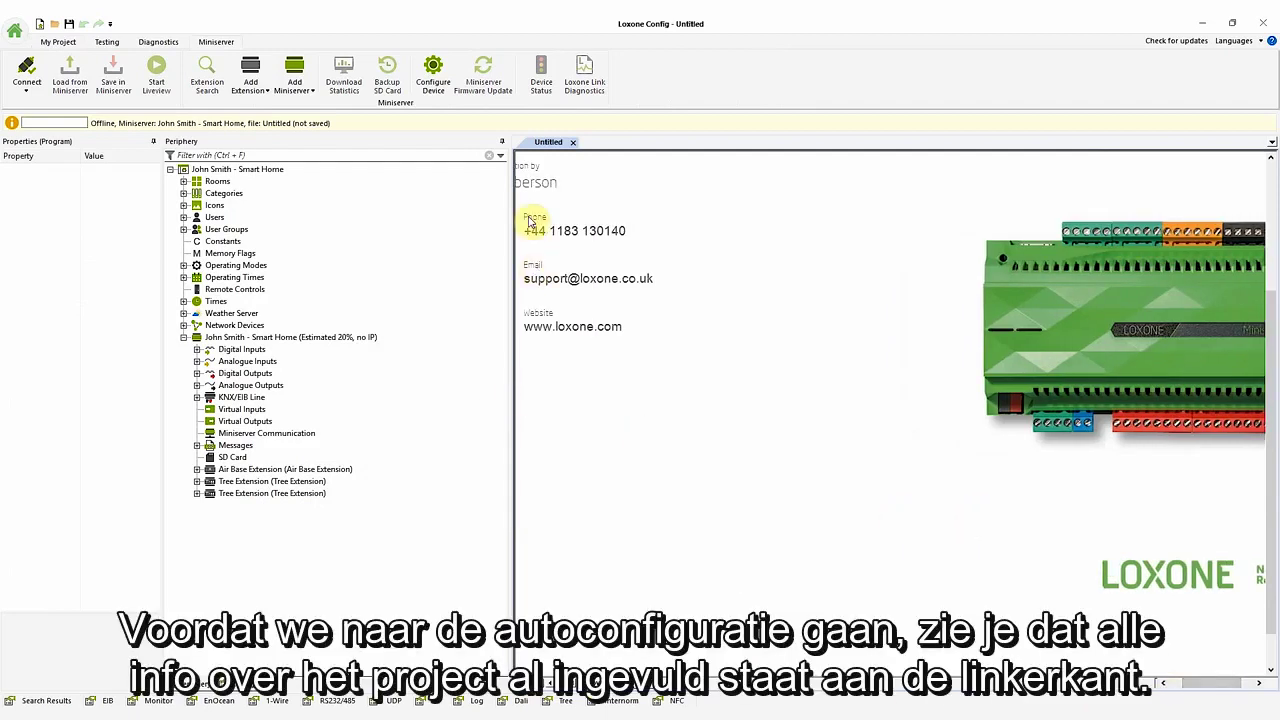
left_click(240, 171)
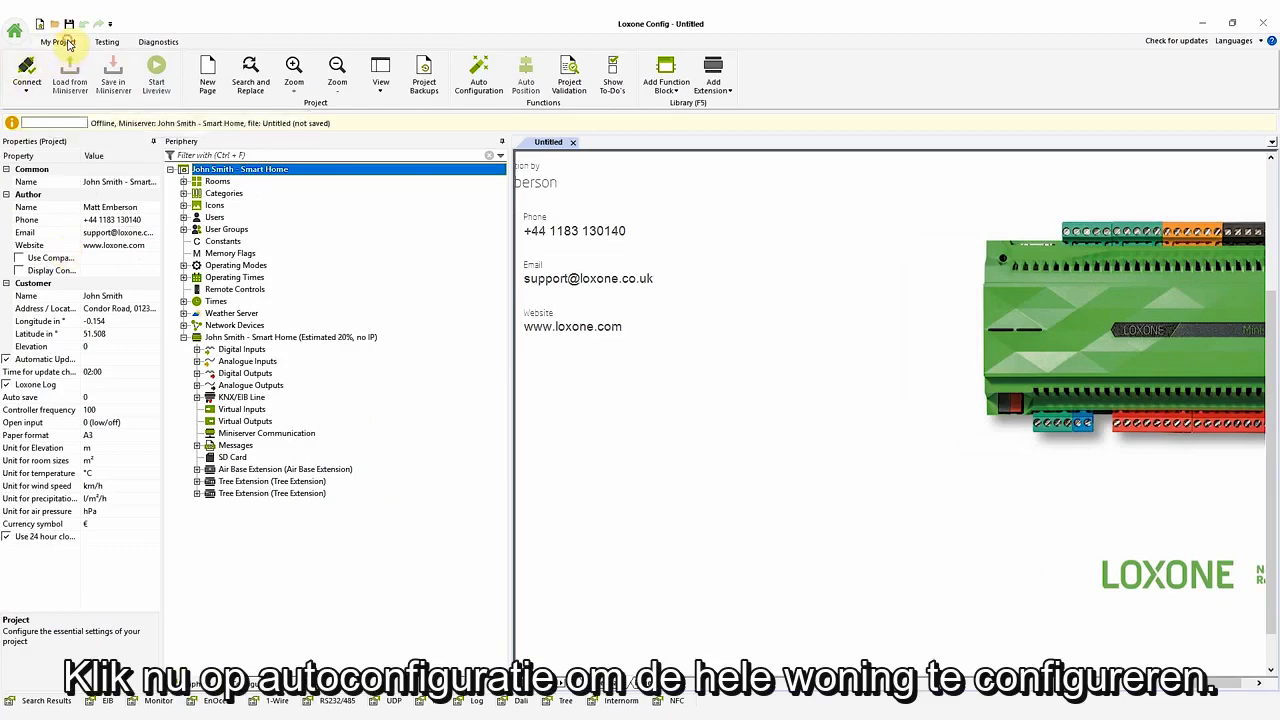
- Run Auto Configuration, accepting the rooms table and configuring all listed house functions
left_click(479, 86)
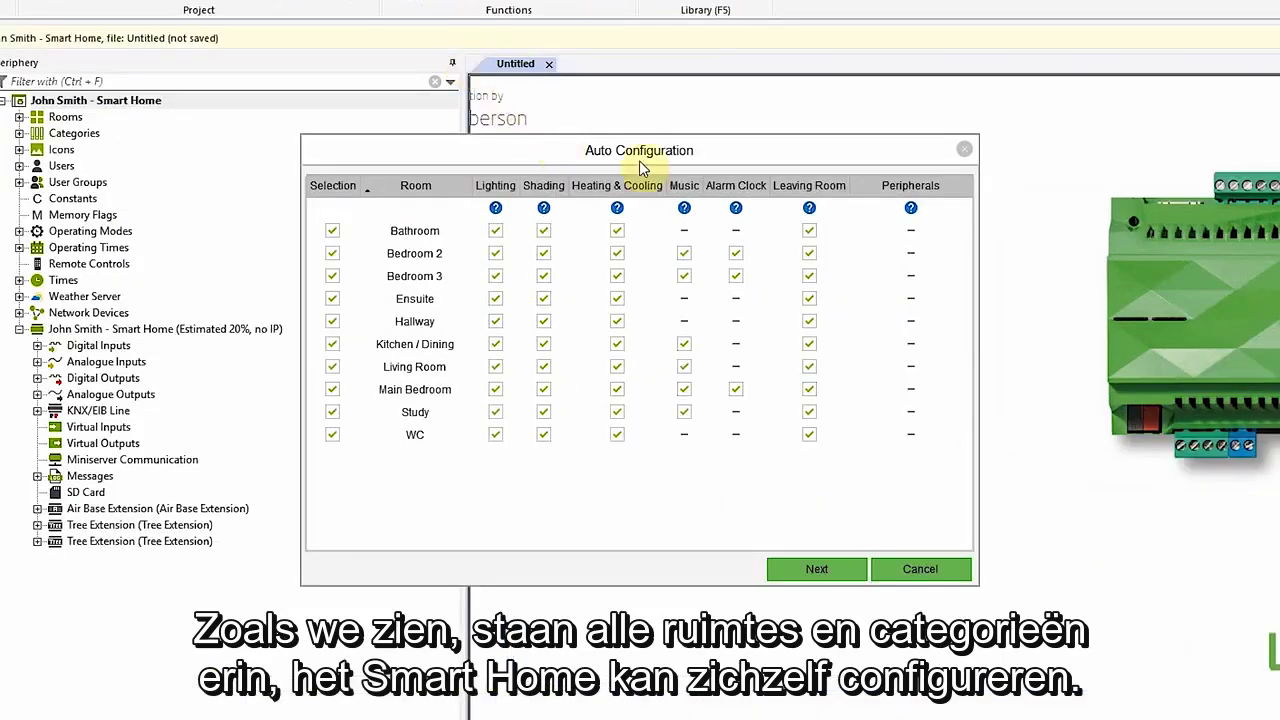
left_click(820, 572)
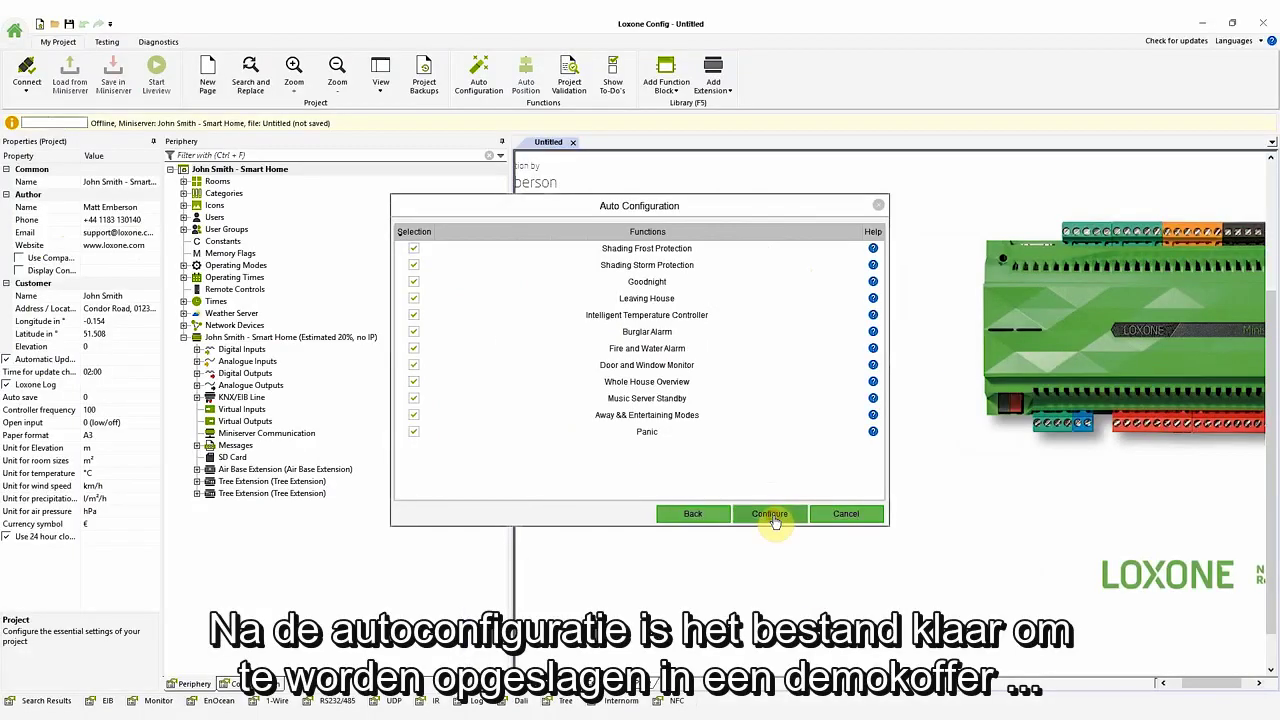
left_click(818, 572)
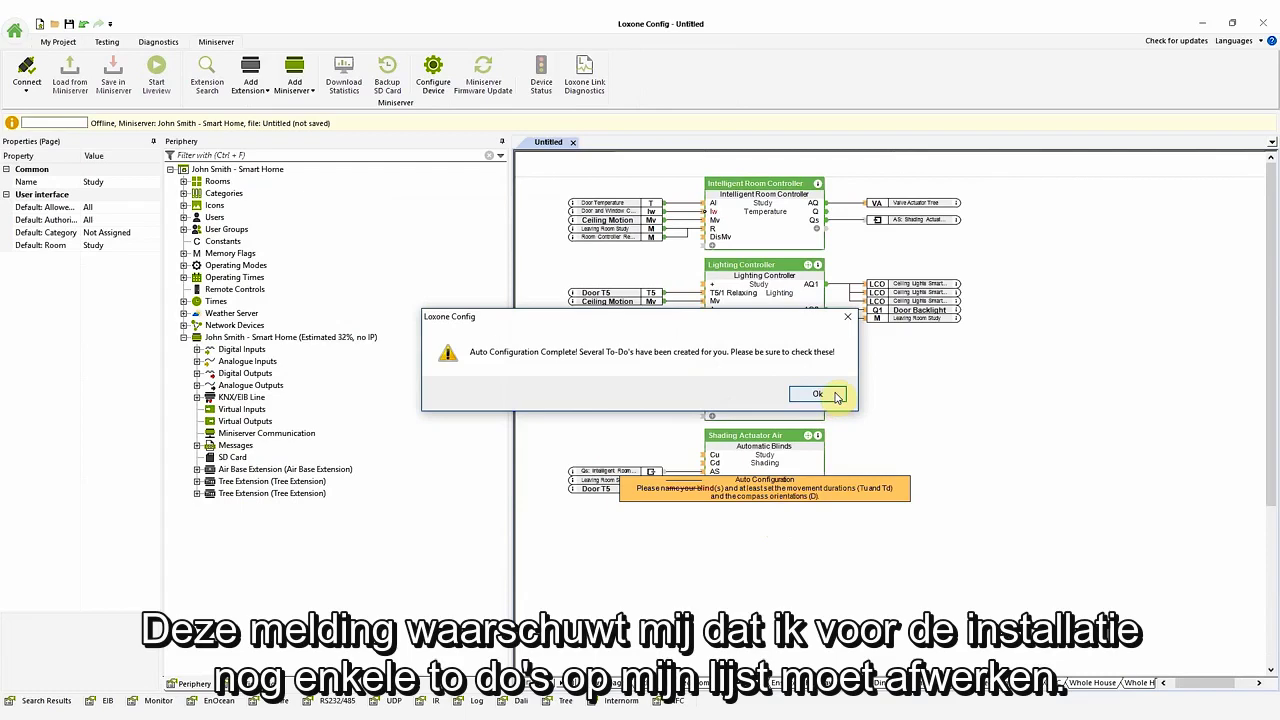
- Dismiss the completion message and review the Bedroom 2, Hallway and Living Room To-Dos
left_click(817, 394)
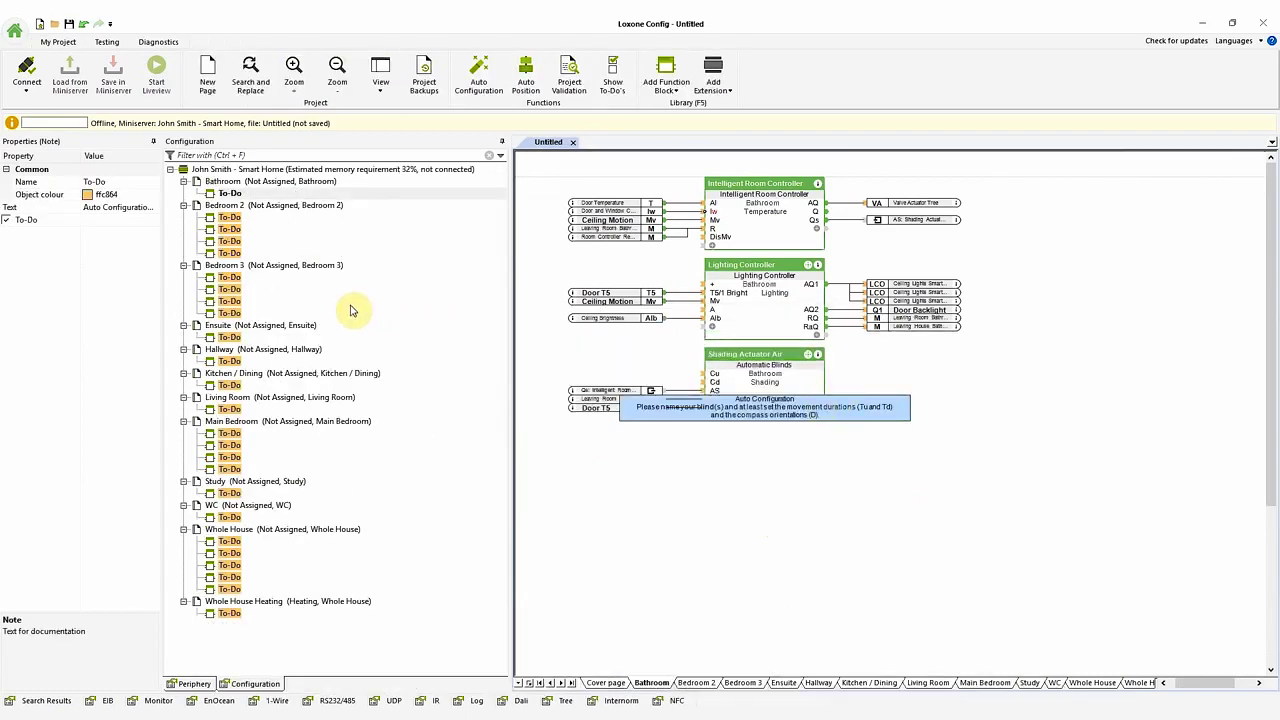
left_click(230, 218)
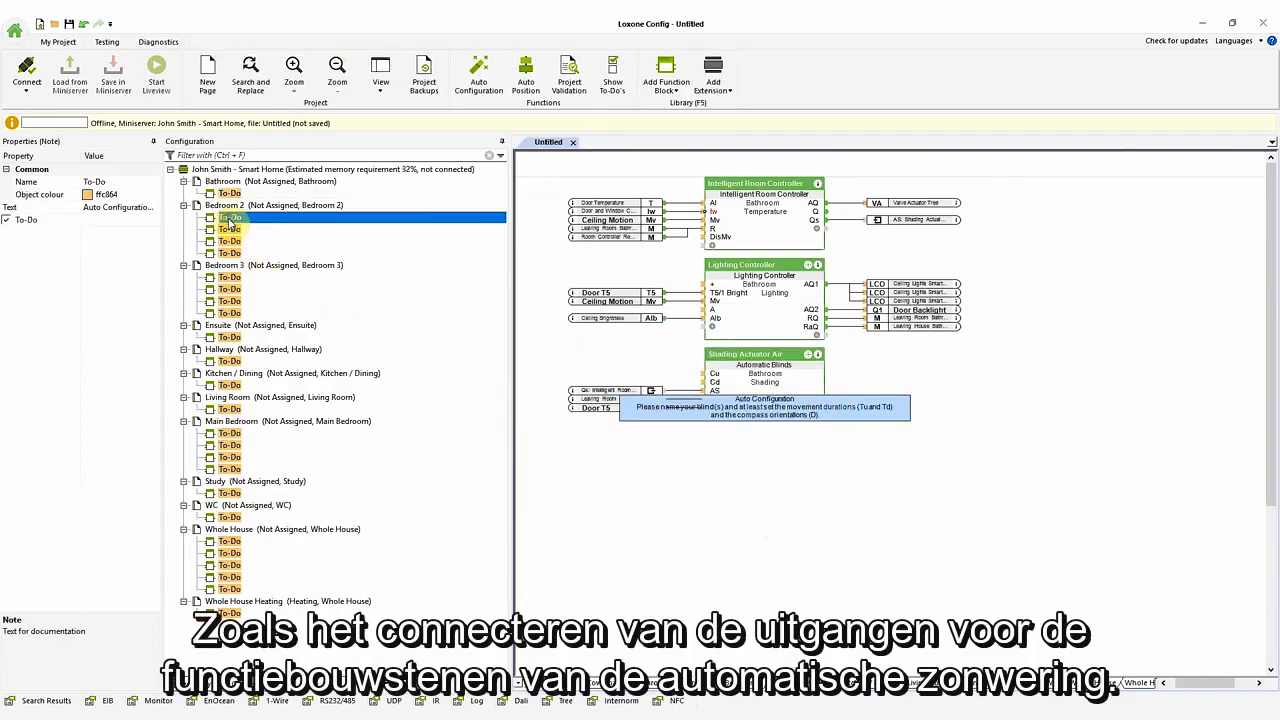
left_click(231, 362)
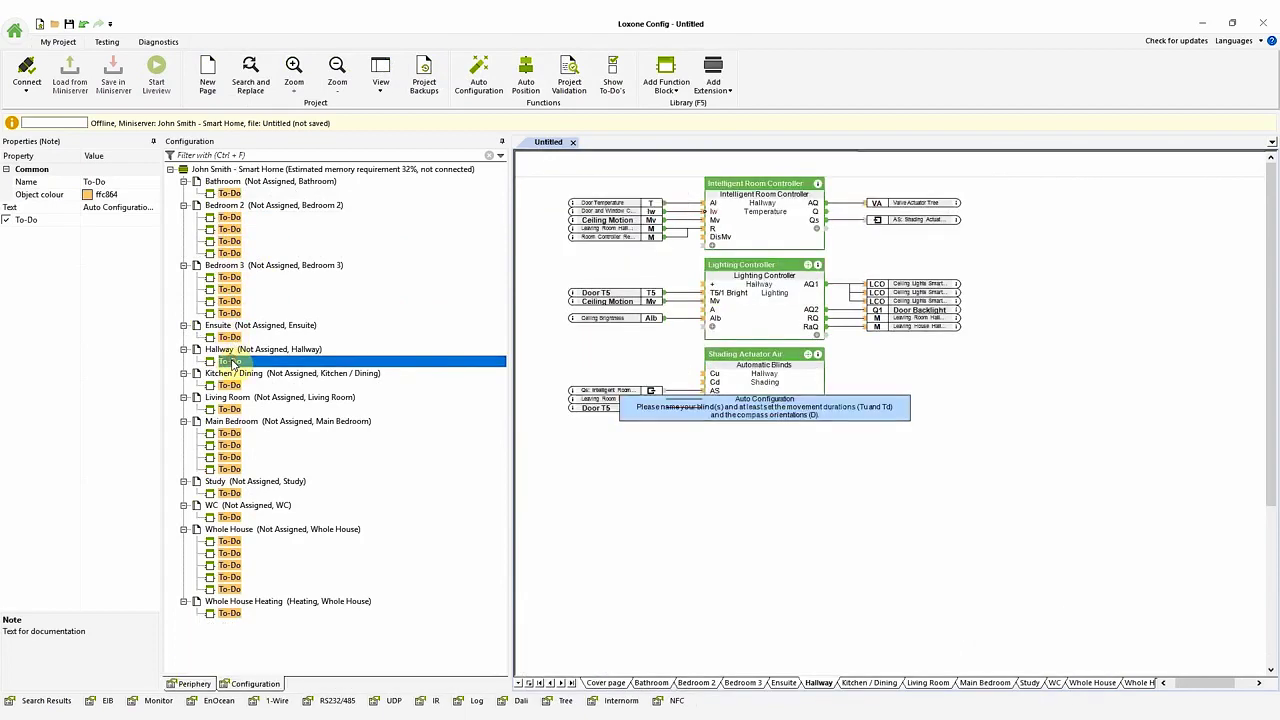
left_click(236, 409)
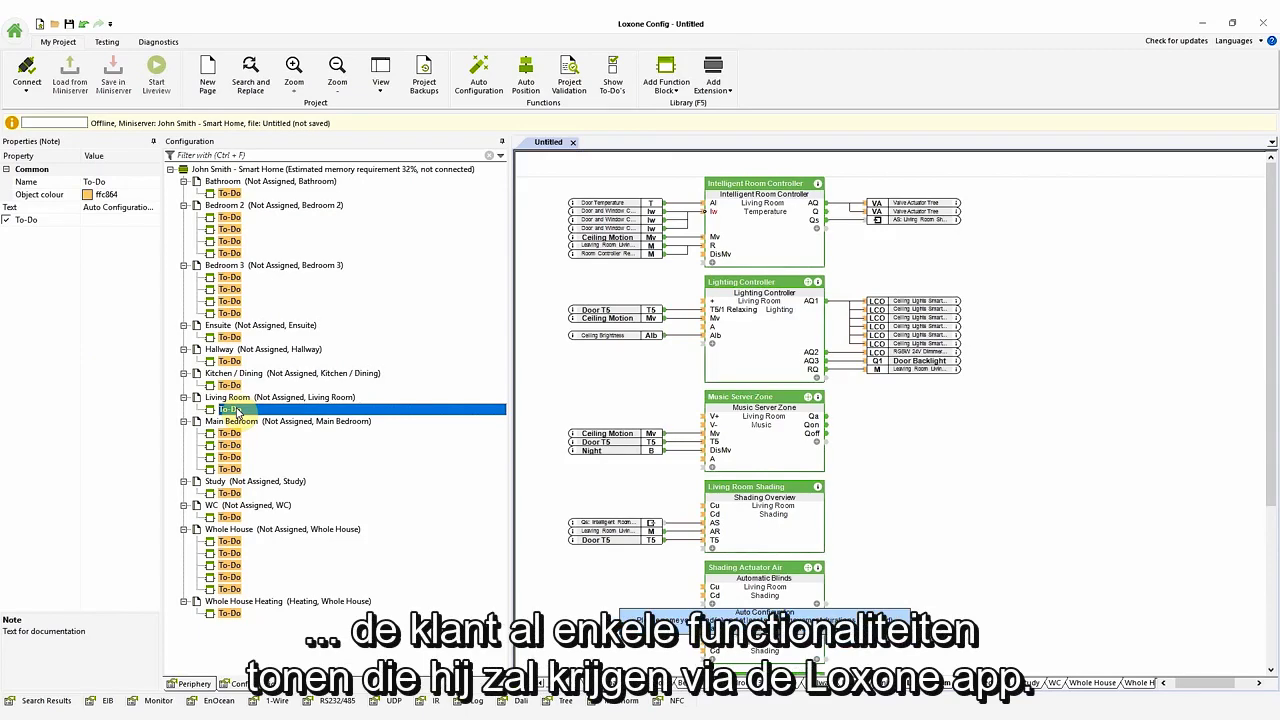
- Under Periphery Rooms, change the Bedroom 2 name property to 'Max's Bedroom'
left_click(200, 684)
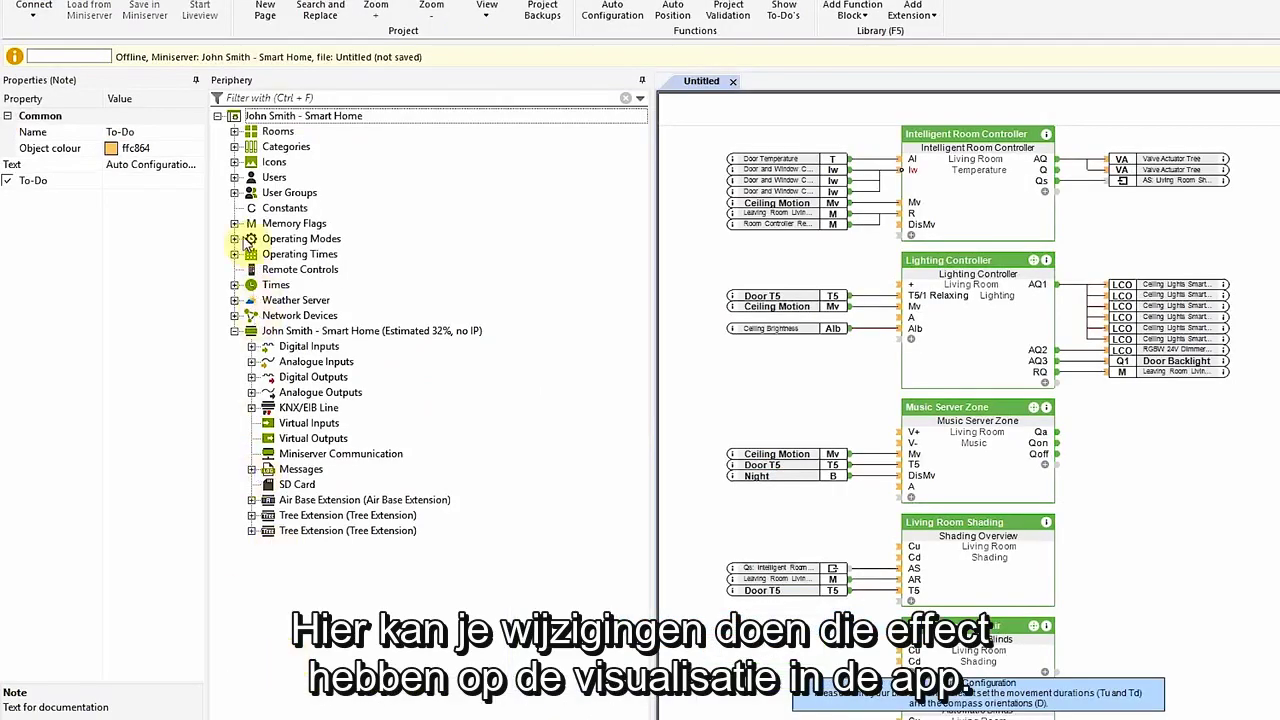
left_click(235, 132)
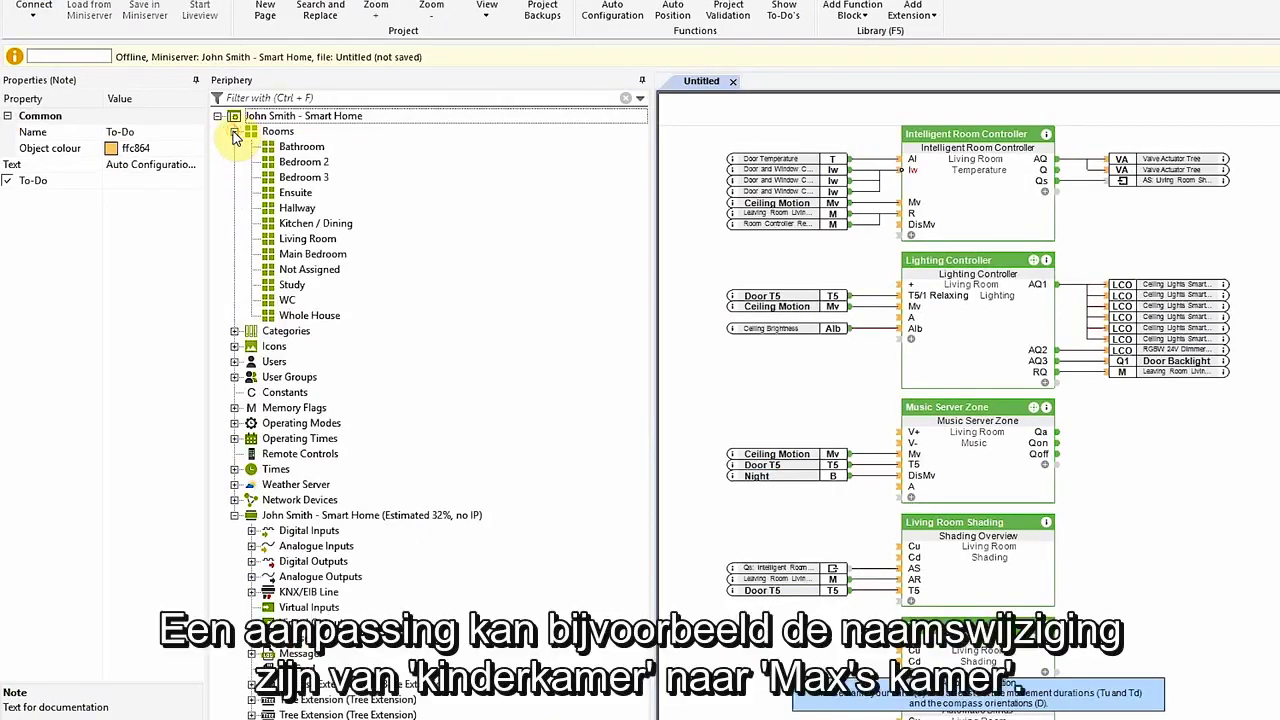
left_click(328, 162)
left_click(181, 131)
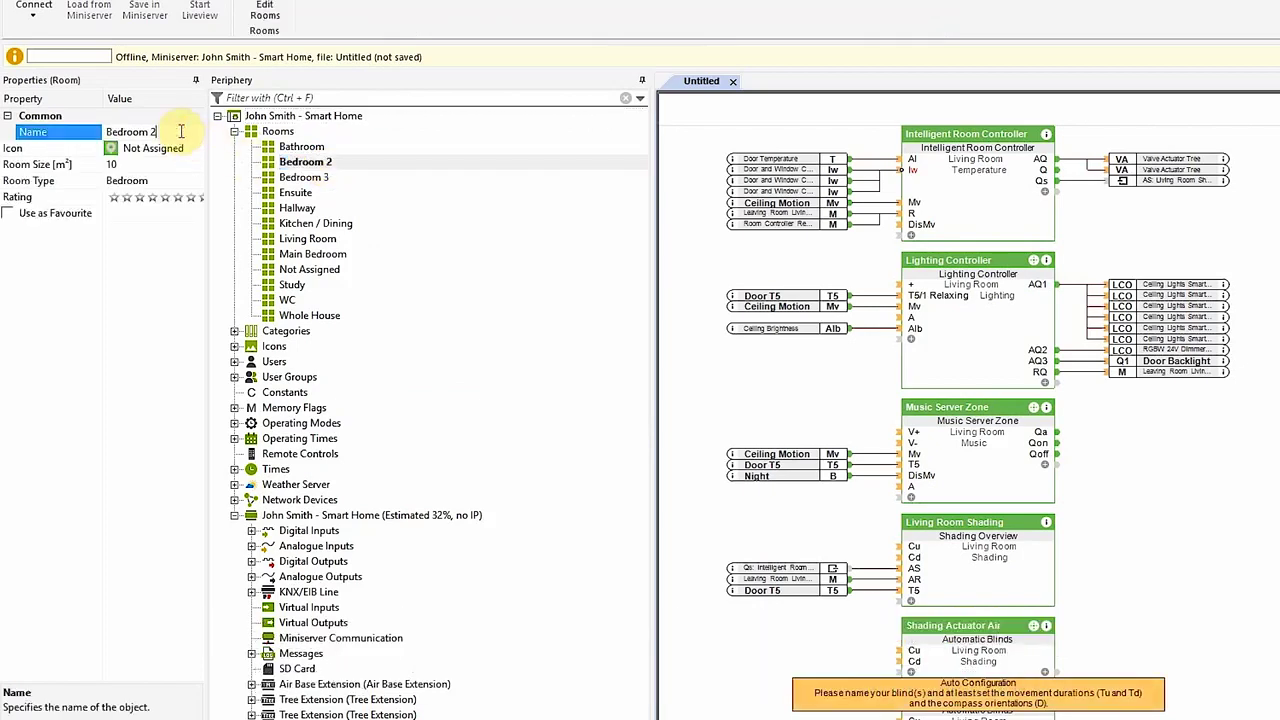
type("Max's")
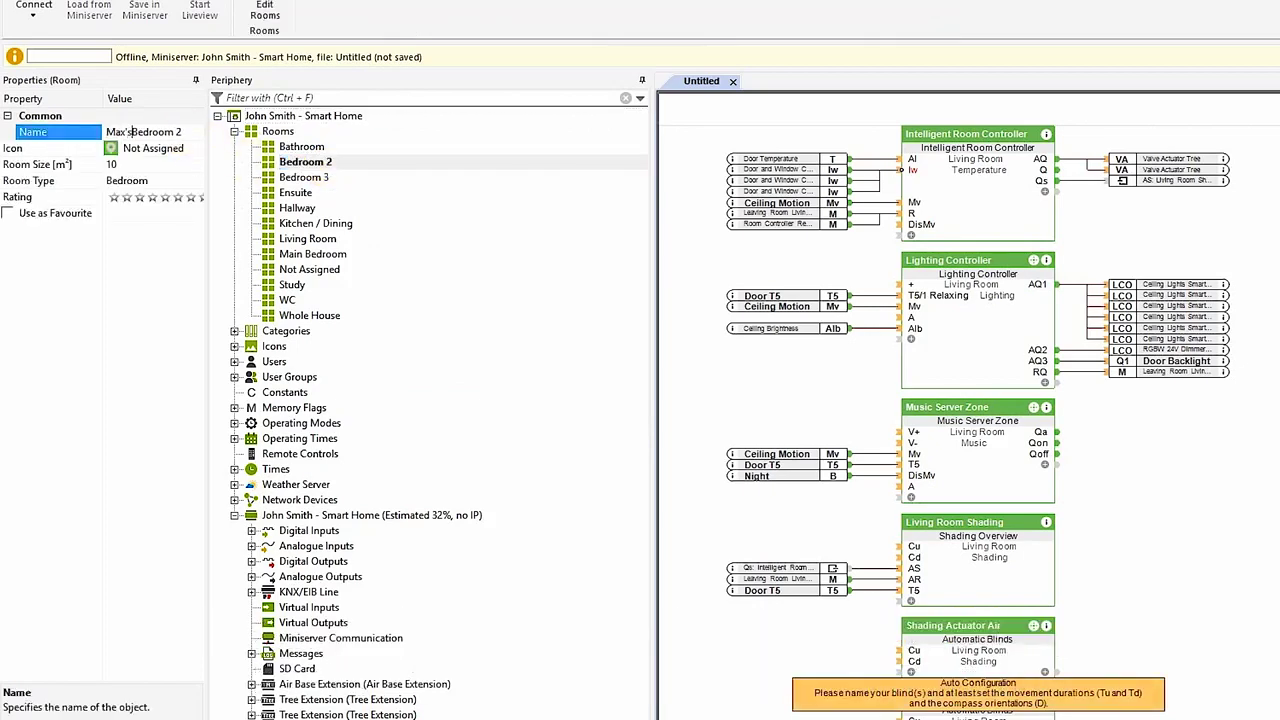
key("End")
key("BackSpace")
key("BackSpace")
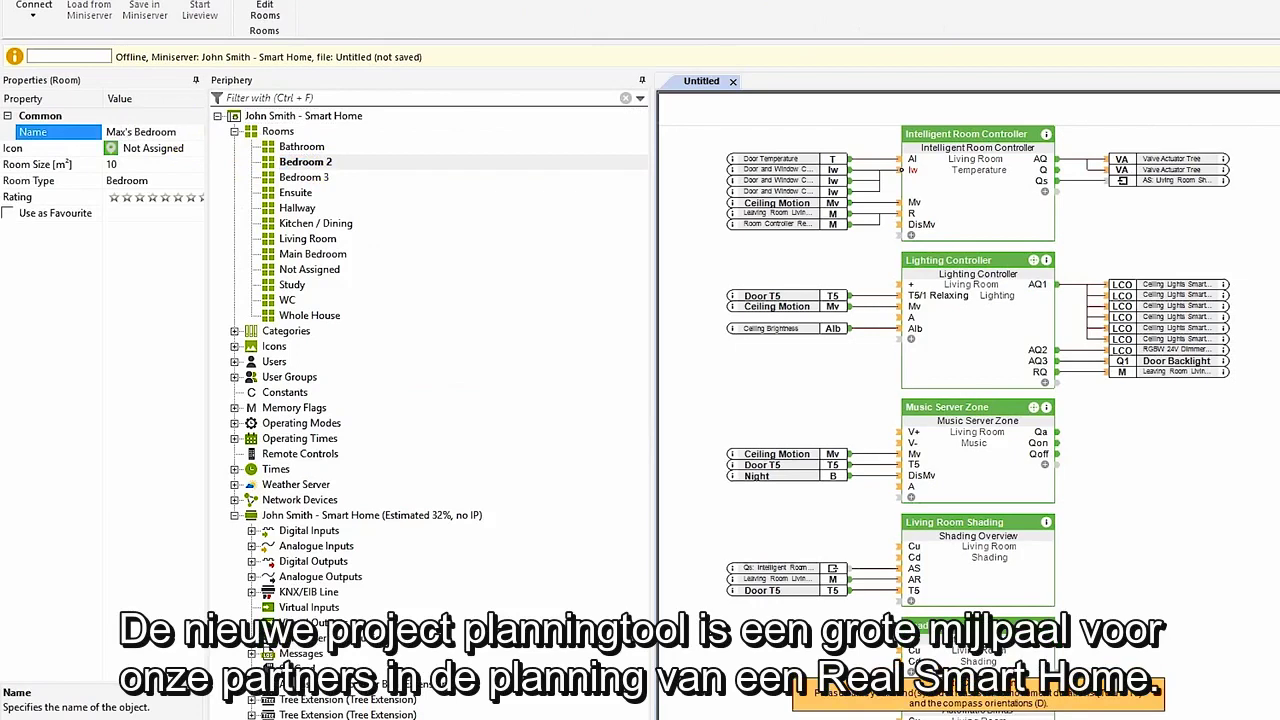
left_click(100, 333)
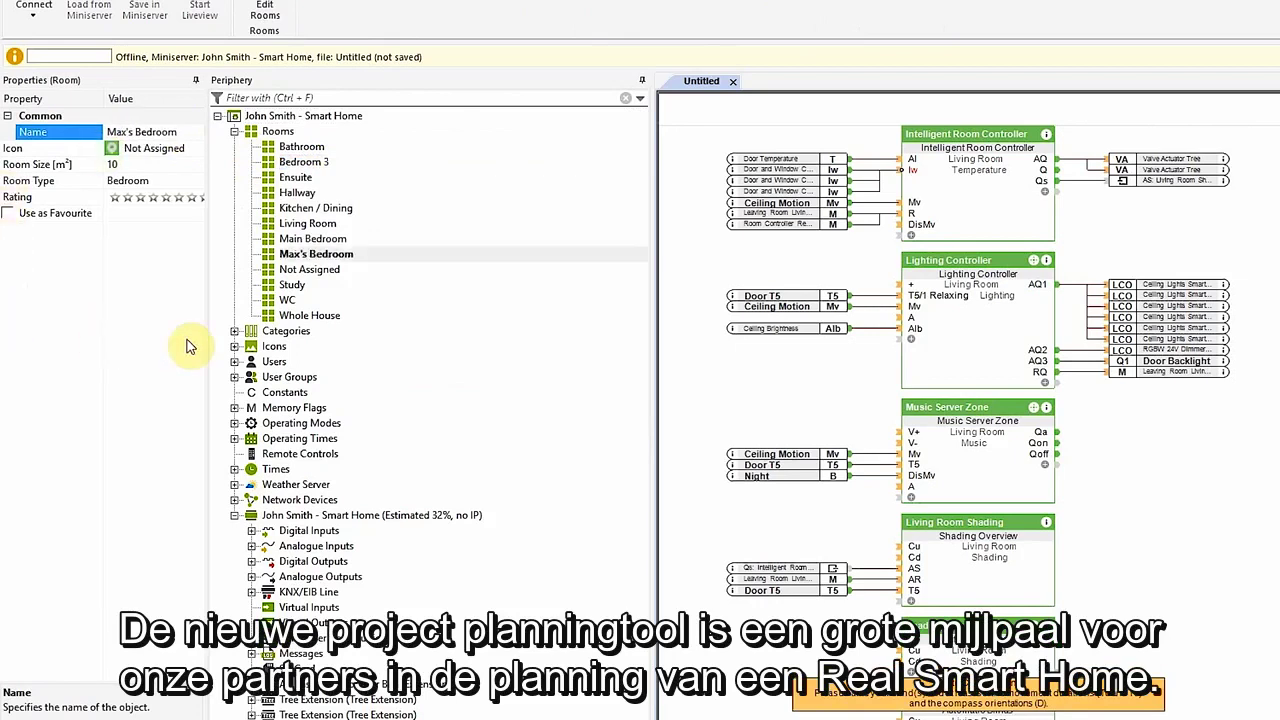